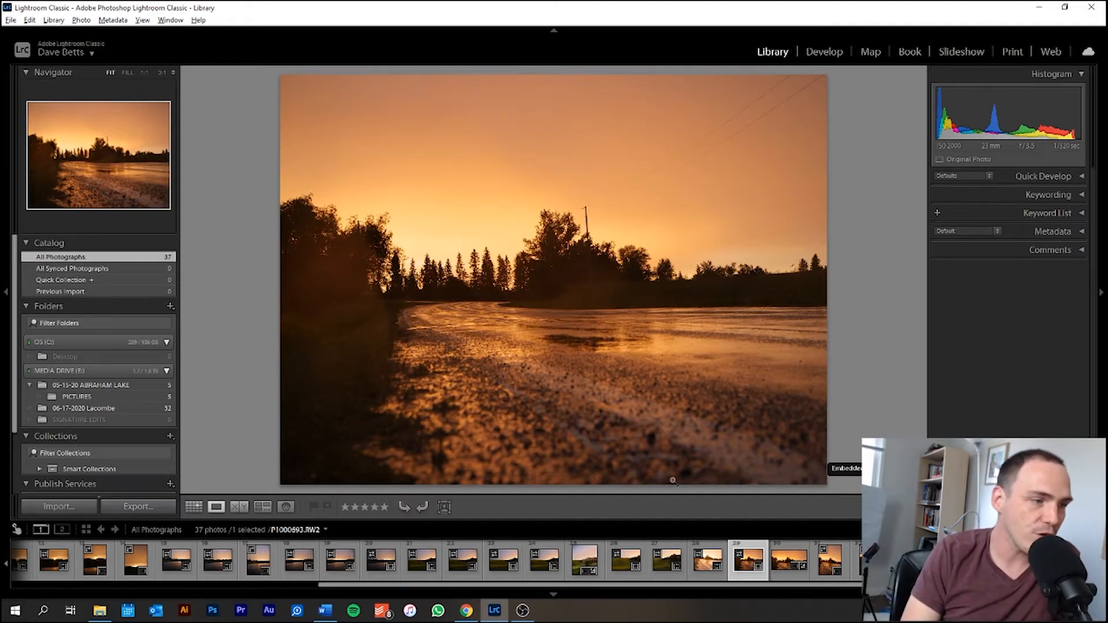
View several sunset and landscape photos from the catalog one by one at full size
click(585, 560)
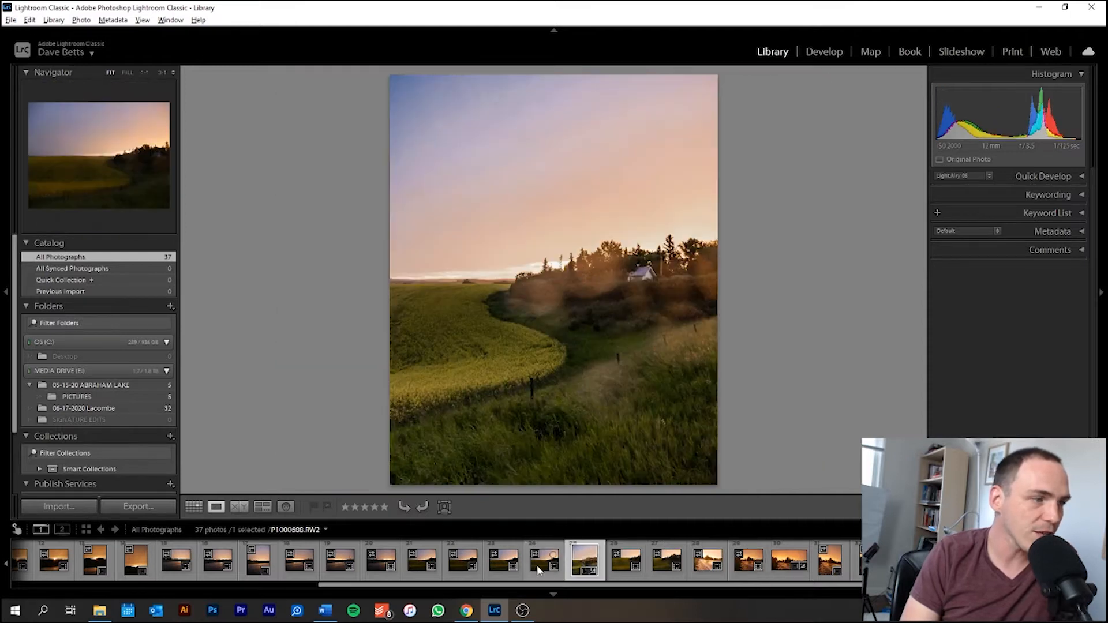
click(542, 570)
click(373, 560)
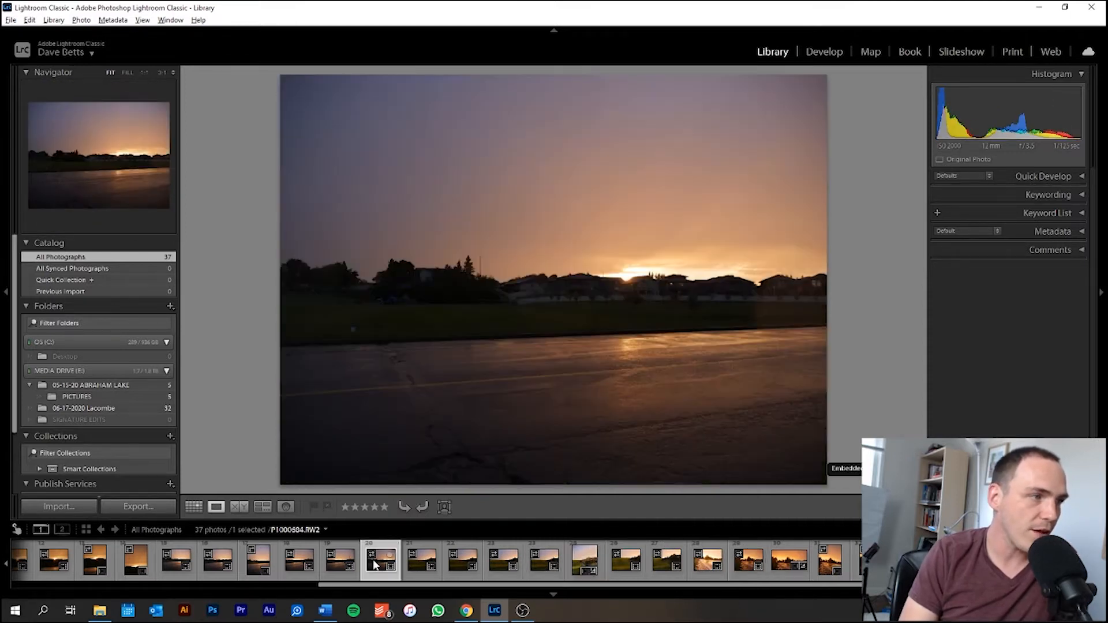
click(300, 561)
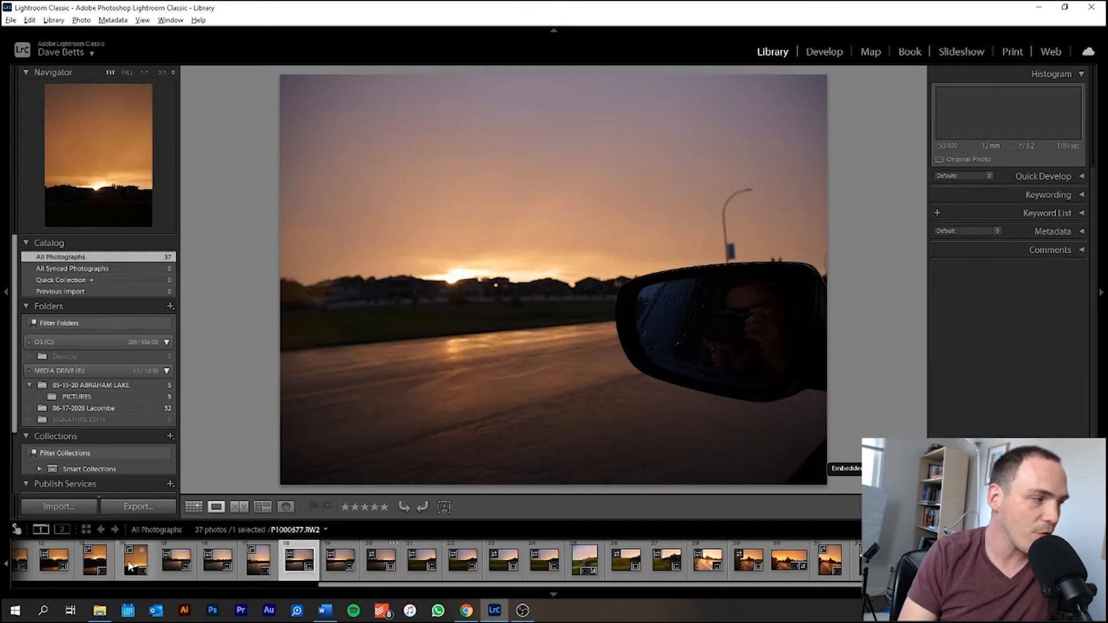
click(135, 560)
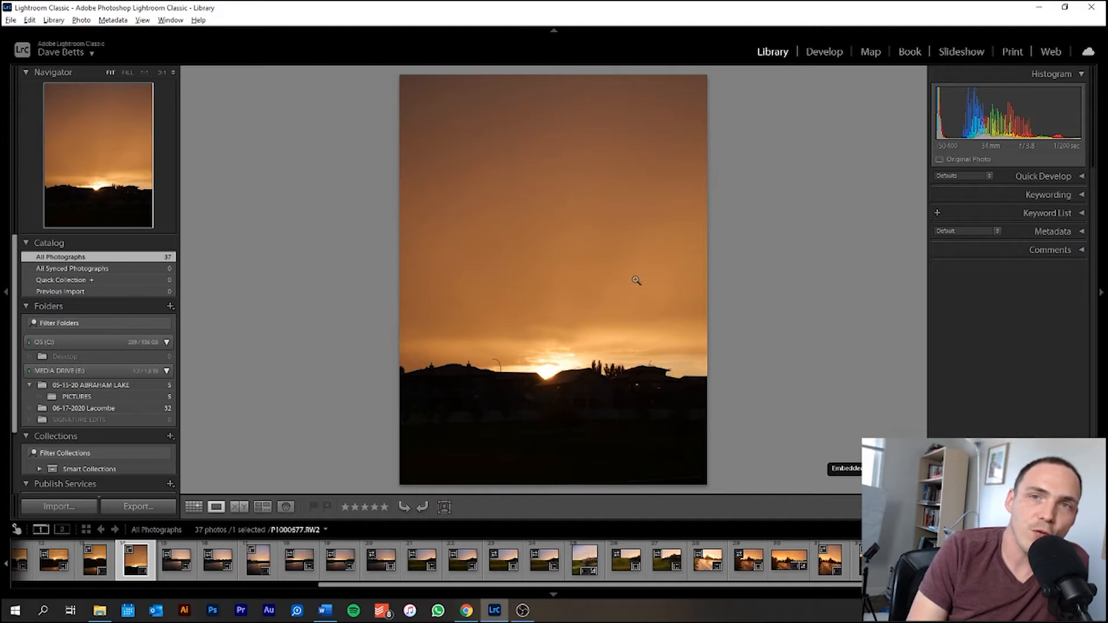
Switch to Chrome and browse the gallery on the Signature Edits free raw photos page
click(467, 610)
scroll(481, 320, up, 5)
scroll(481, 320, up, 15)
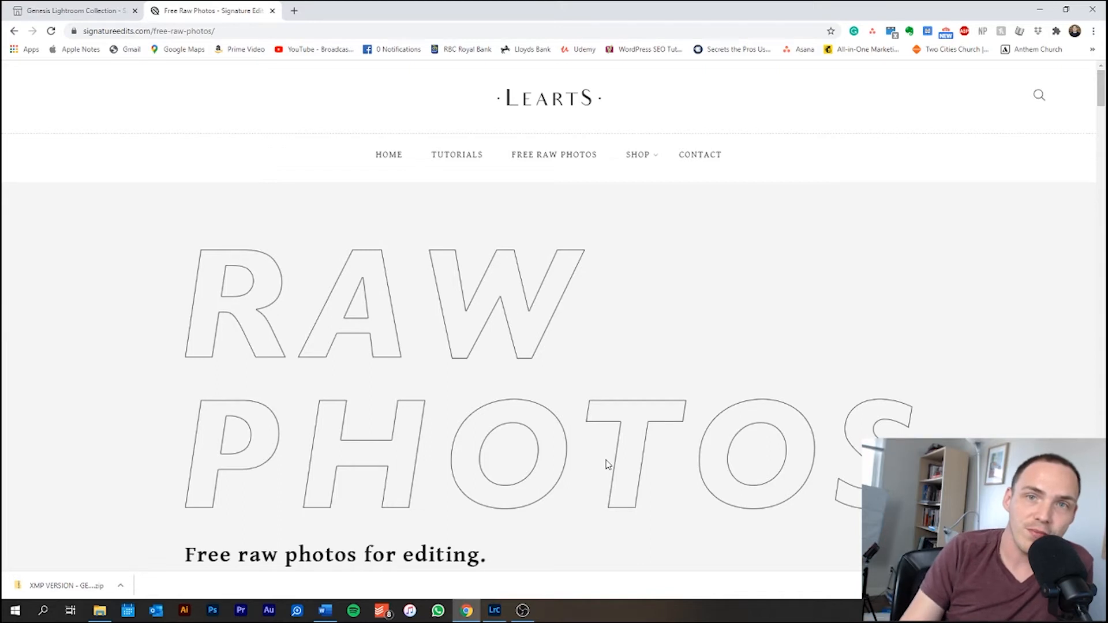
scroll(538, 426, down, 1)
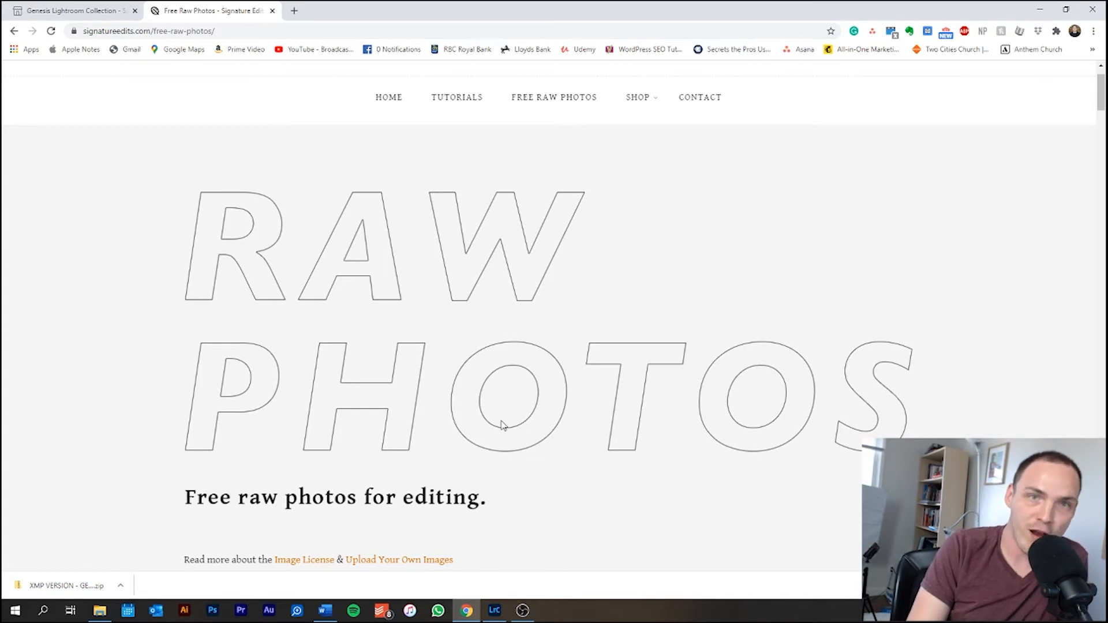
scroll(491, 421, down, 10)
scroll(124, 254, down, 20)
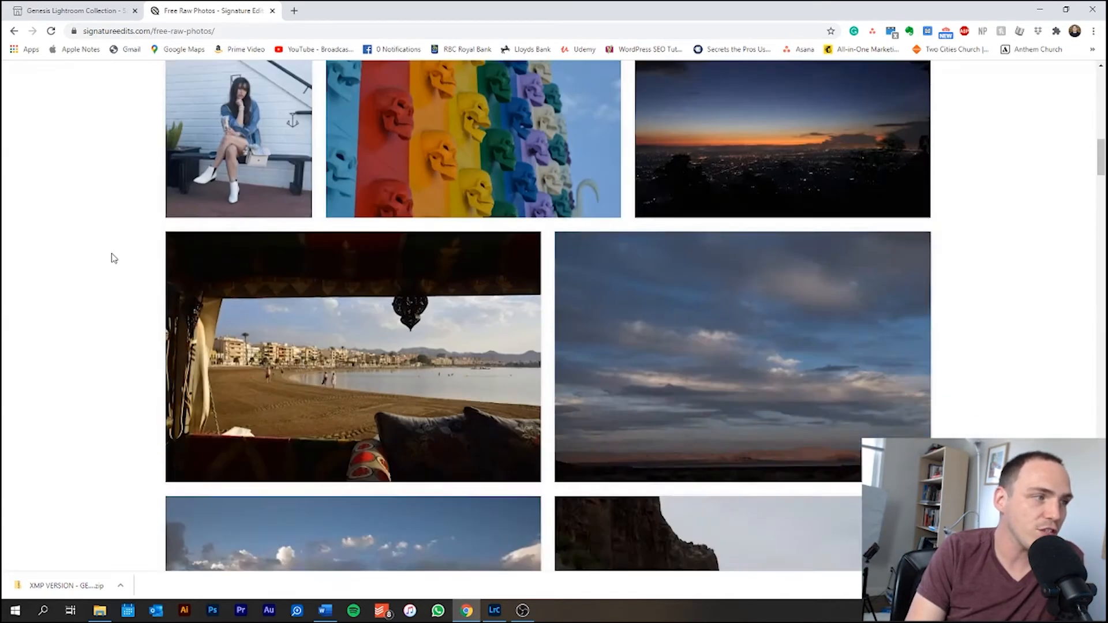
scroll(119, 260, down, 20)
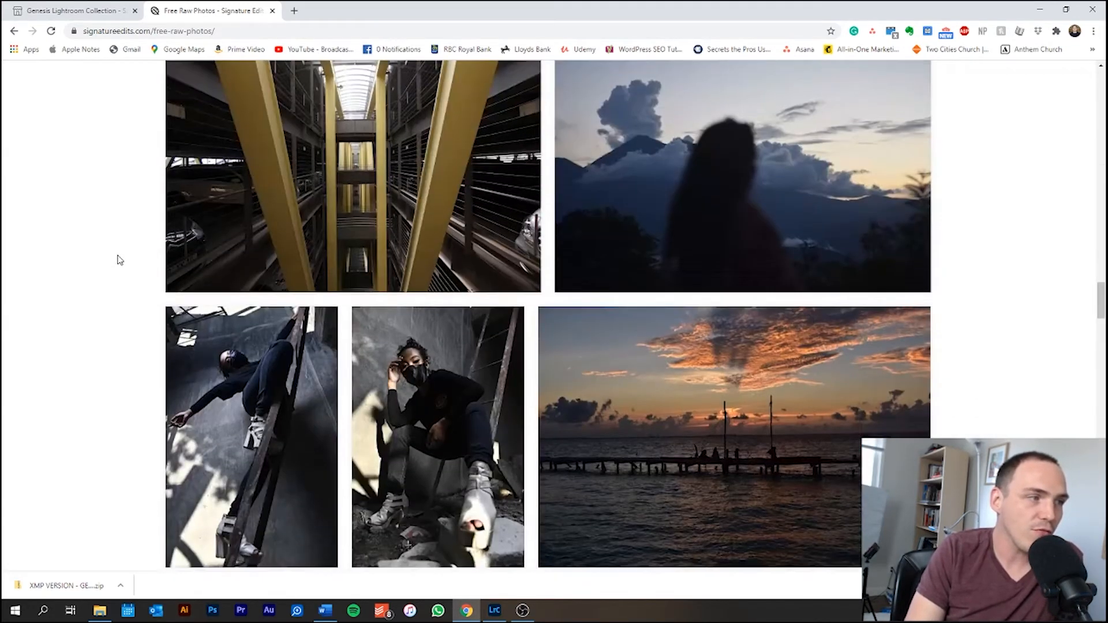
scroll(120, 259, down, 20)
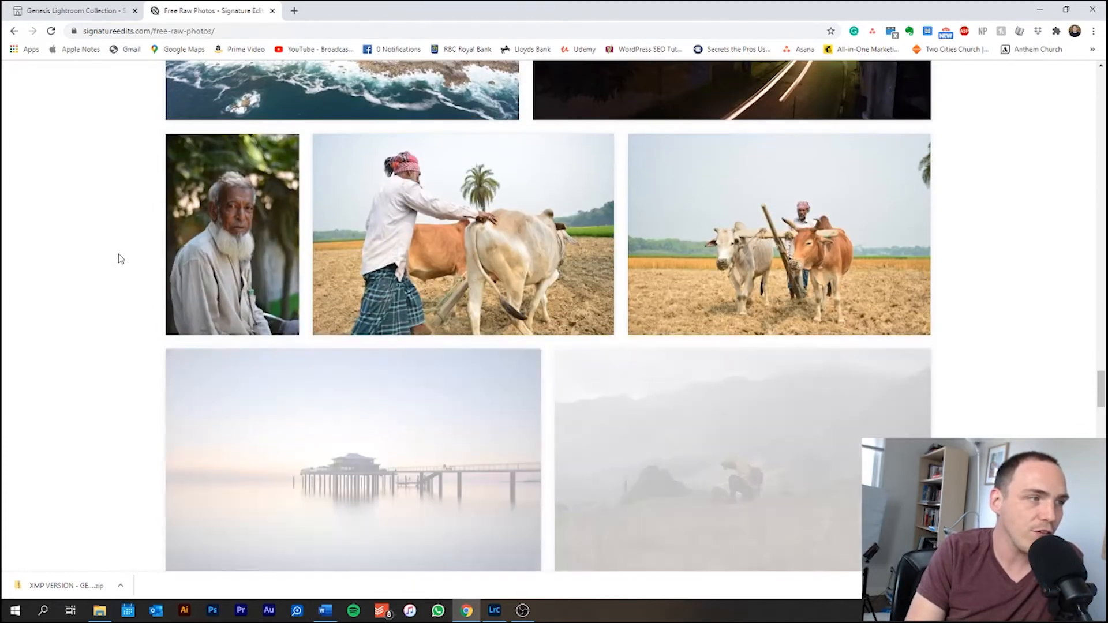
scroll(120, 254, down, 16)
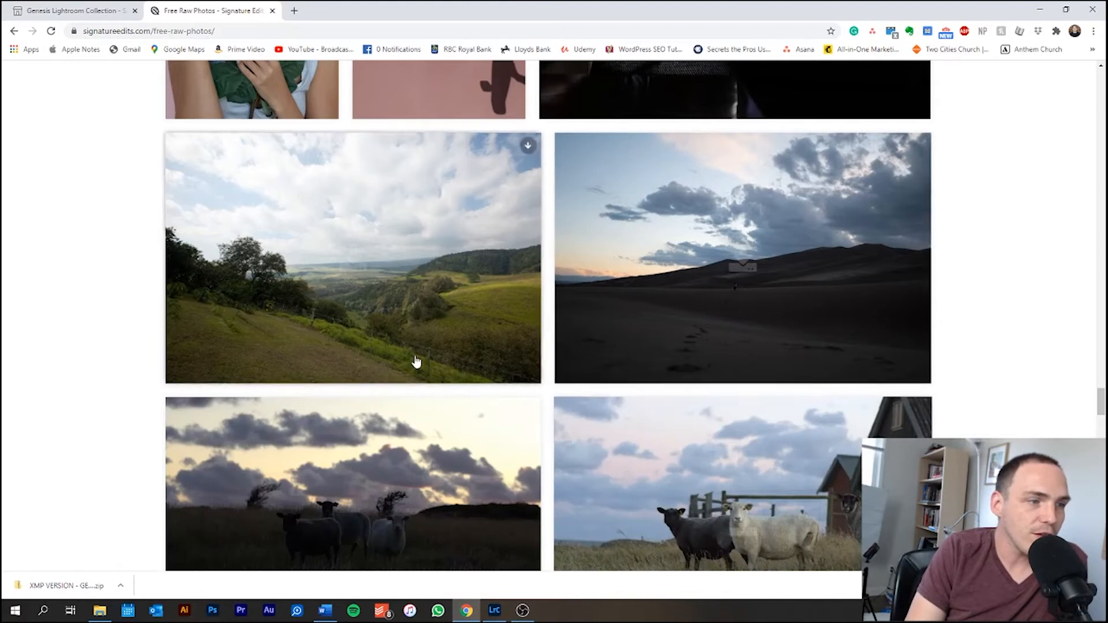
scroll(308, 294, down, 8)
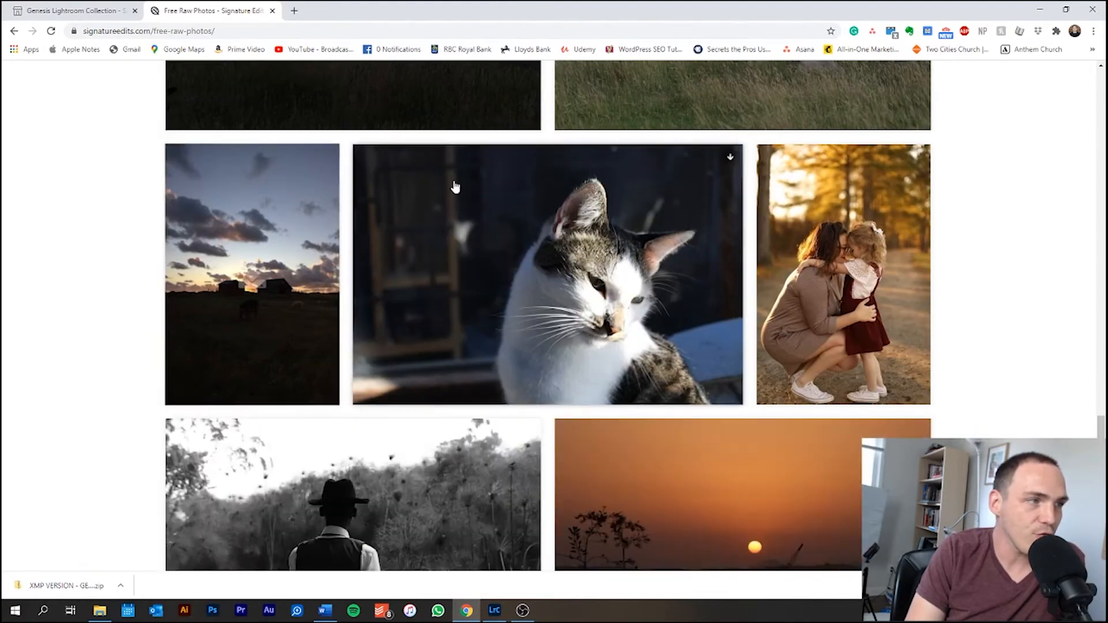
scroll(148, 317, down, 6)
scroll(176, 319, down, 6)
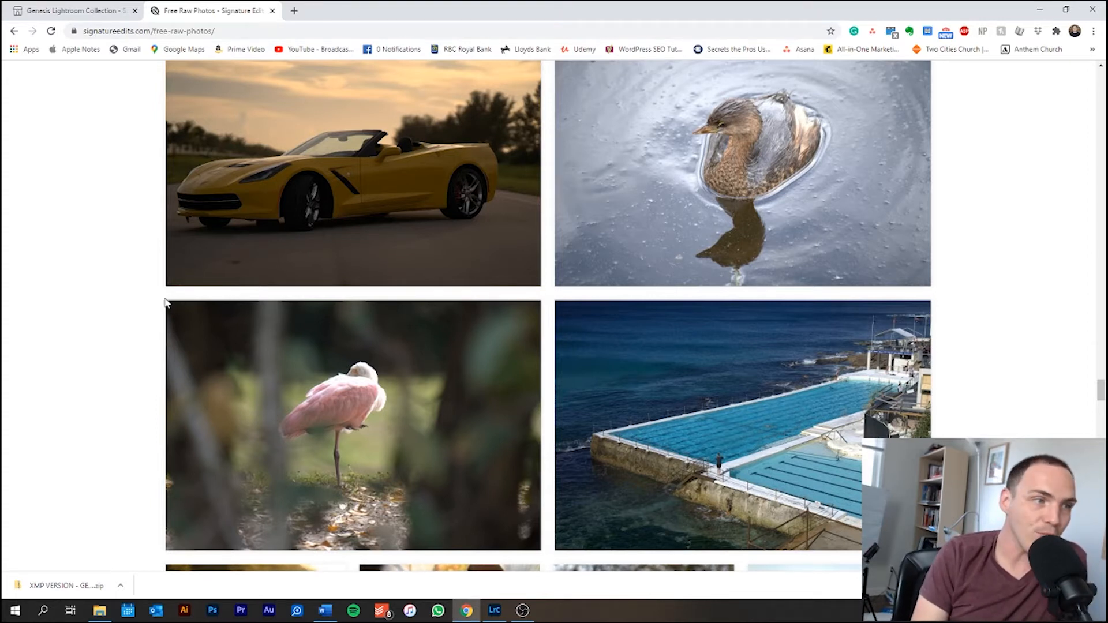
scroll(171, 303, down, 10)
Switch to Lightroom Classic and import all photos from the SIGNATURE EDITS folder on MEDIA DRIVE (E:), adding them without moving
click(494, 610)
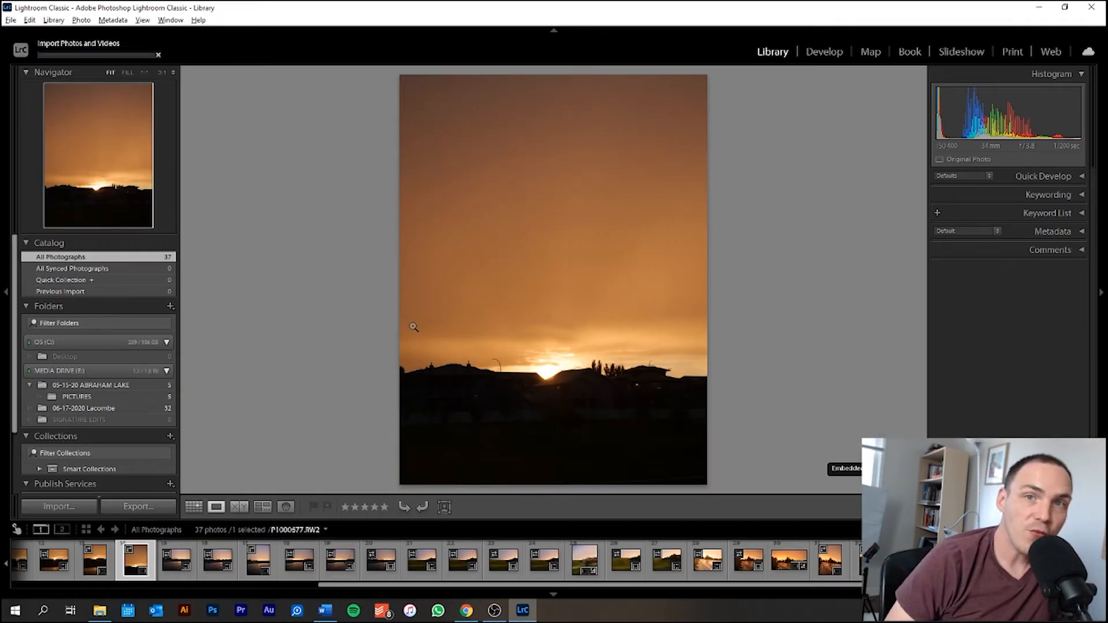
click(67, 508)
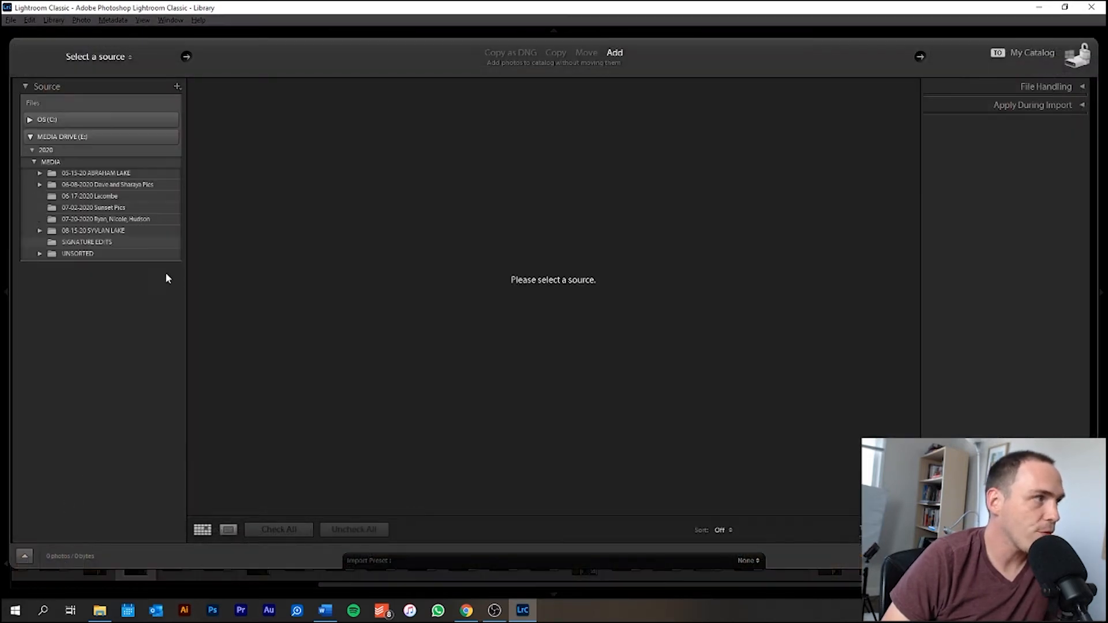
click(47, 243)
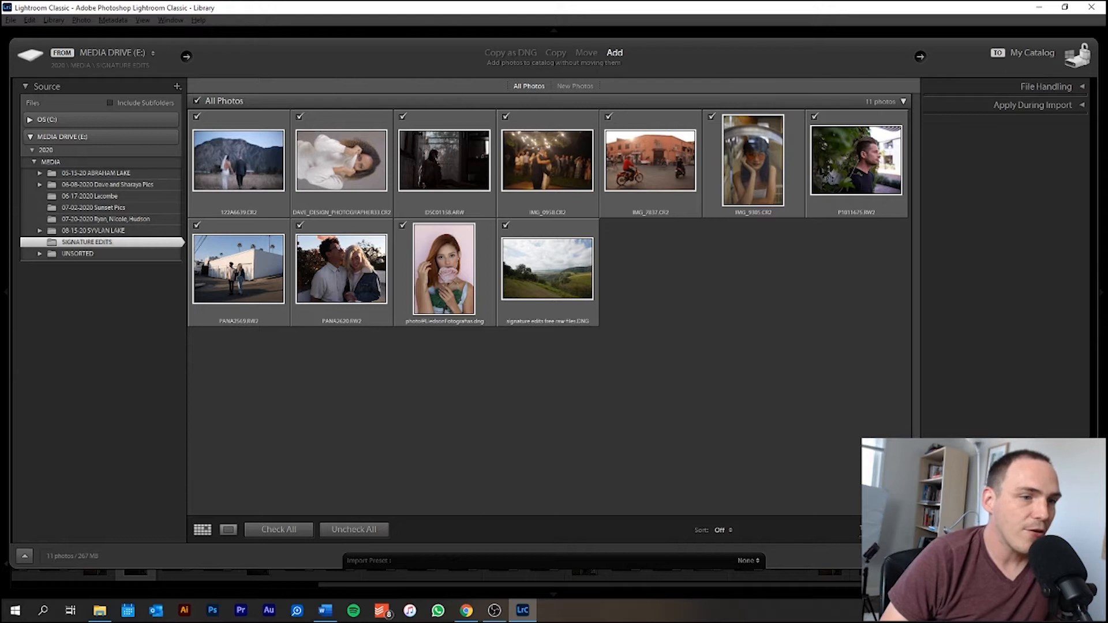
click(1008, 556)
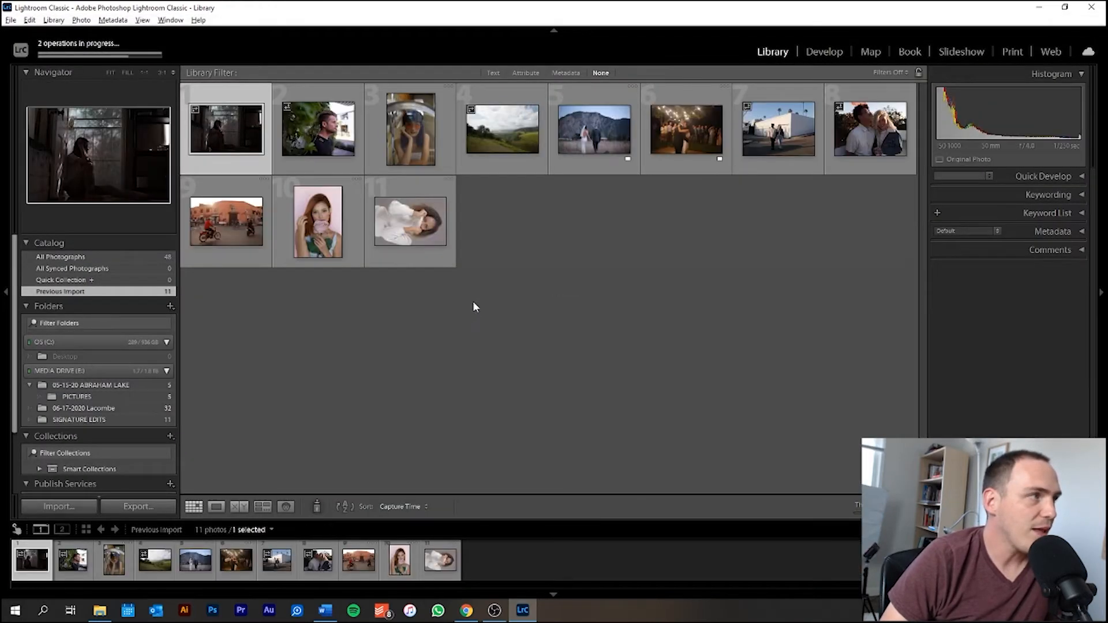
Open the first imported photo, DSC01158.ARW, in the Develop module and set its Exposure to +1.58
double_click(243, 139)
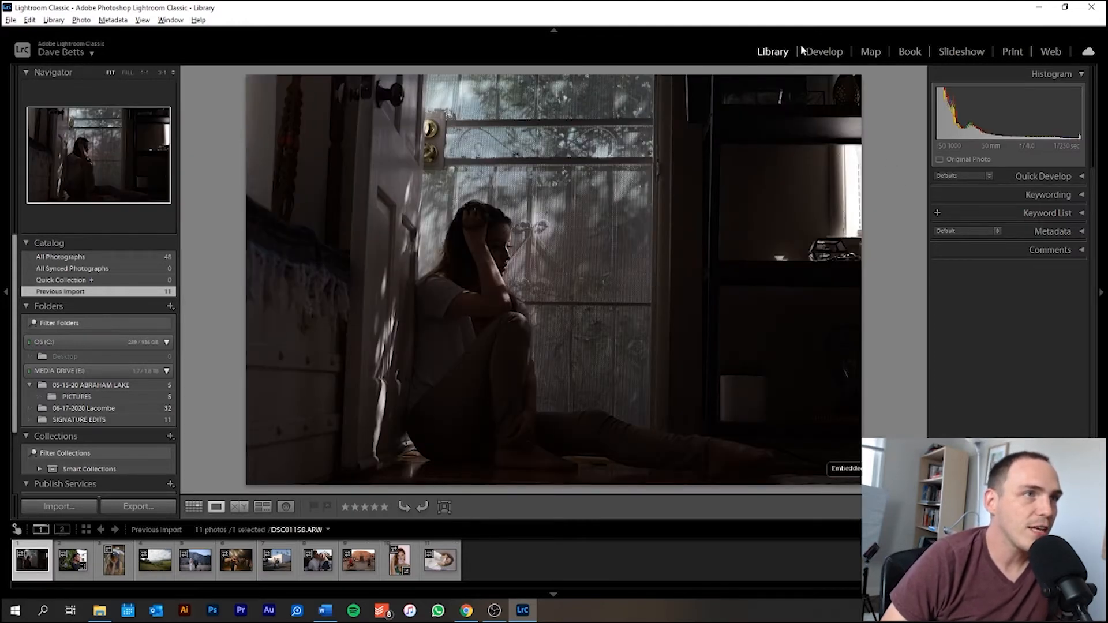
click(820, 52)
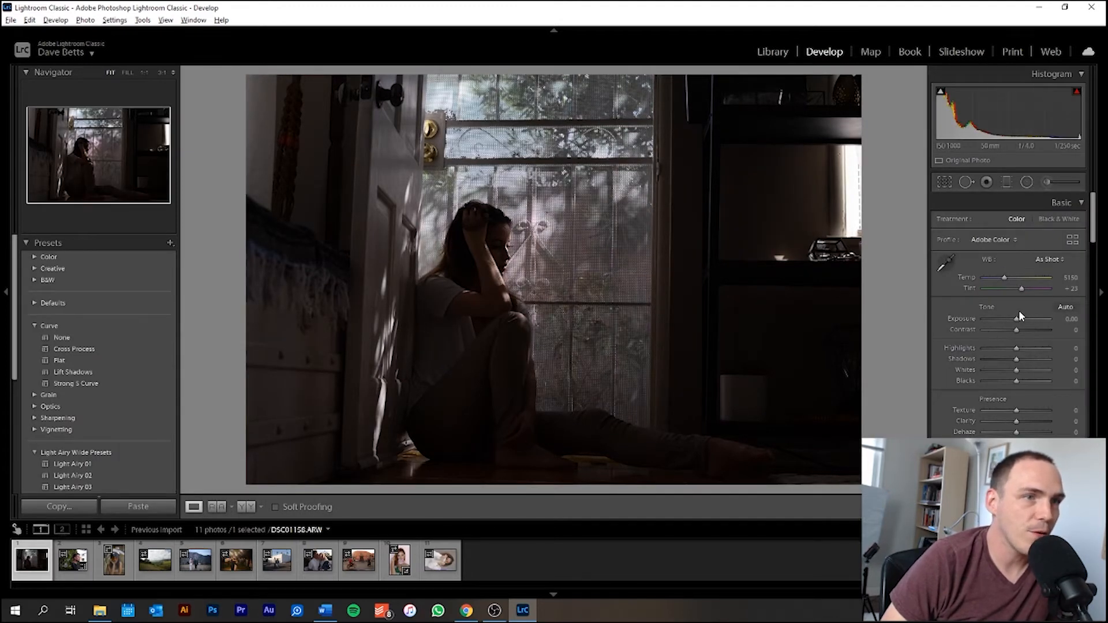
drag(1017, 319, 1027, 318)
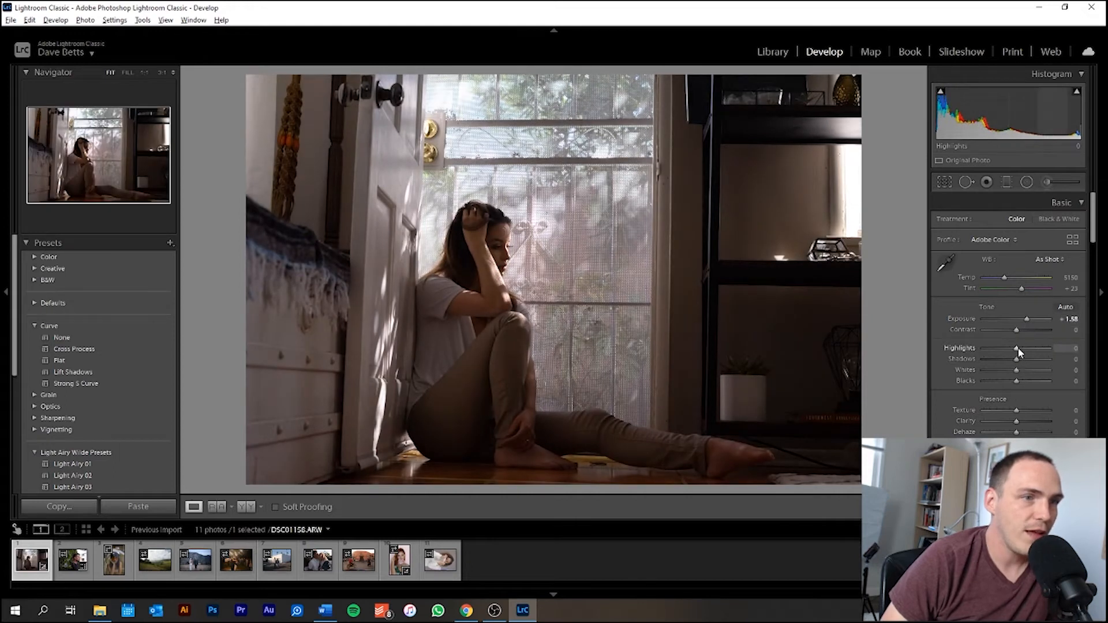
Try the photo's Shadows at +40 and -51, and set them to +61
drag(1016, 359, 1030, 356)
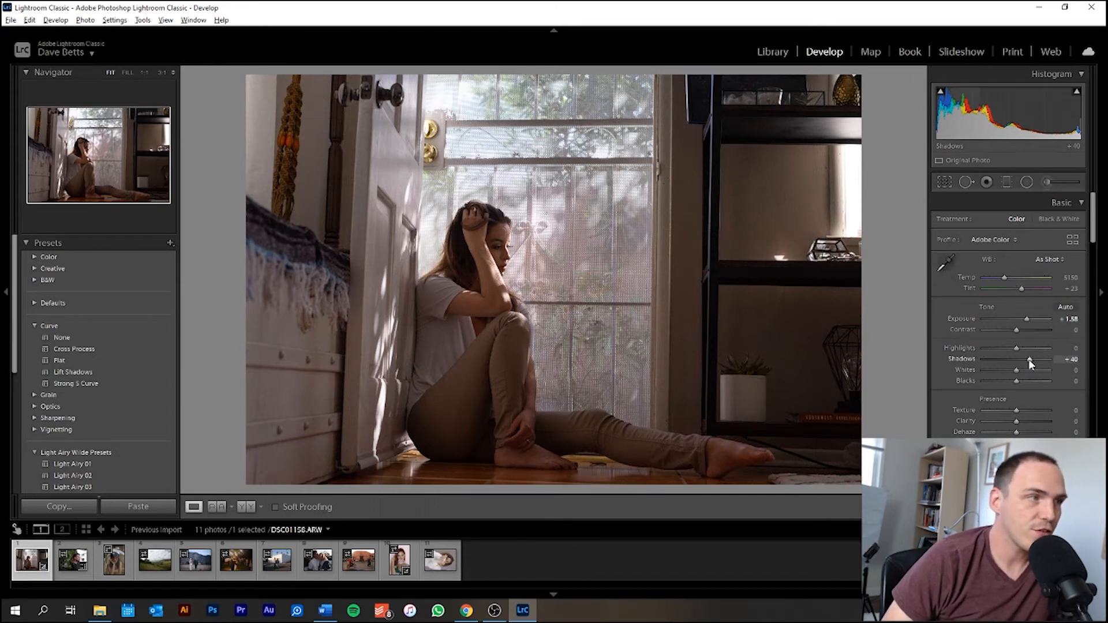
drag(1029, 359, 999, 359)
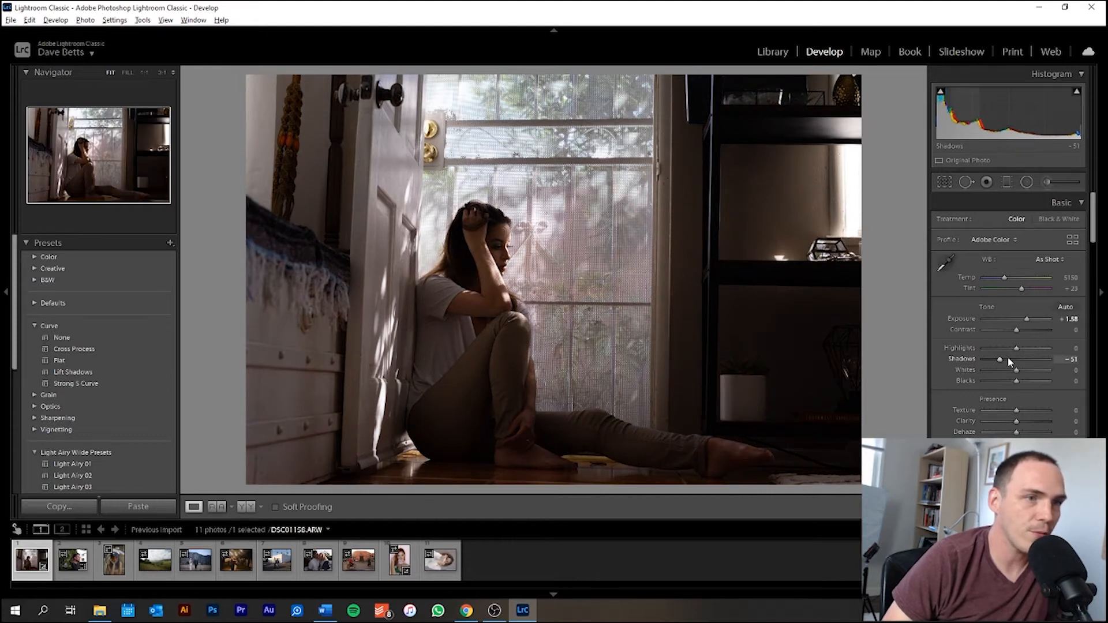
drag(1002, 359, 1039, 358)
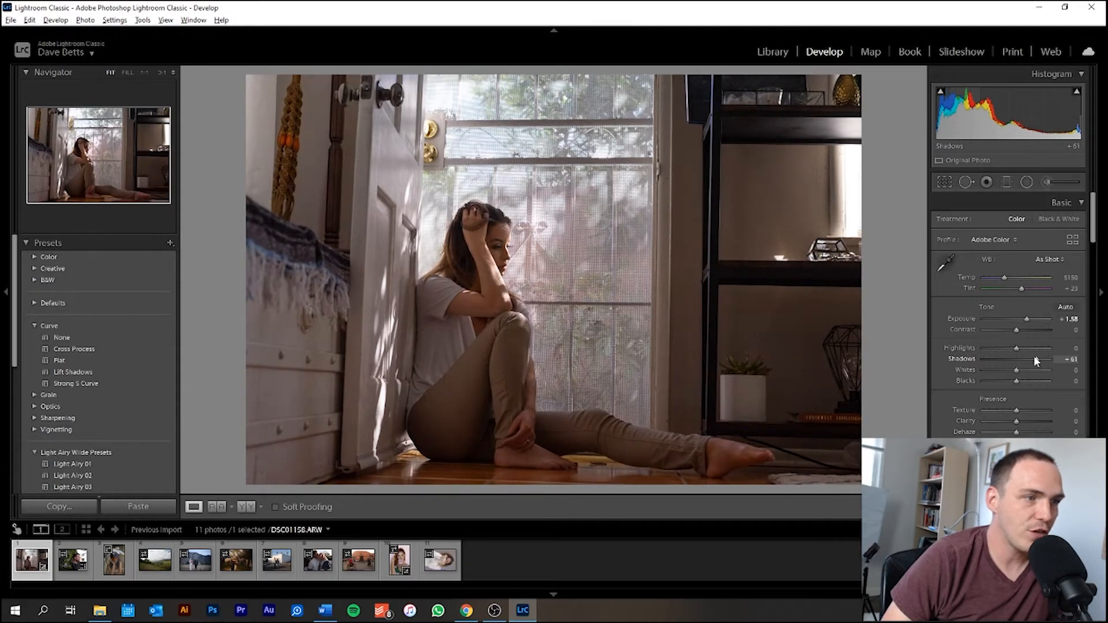
Set the Luminance noise reduction to 40, checking the grain on the dark wall behind the shelf at 1:1 before and after
click(783, 340)
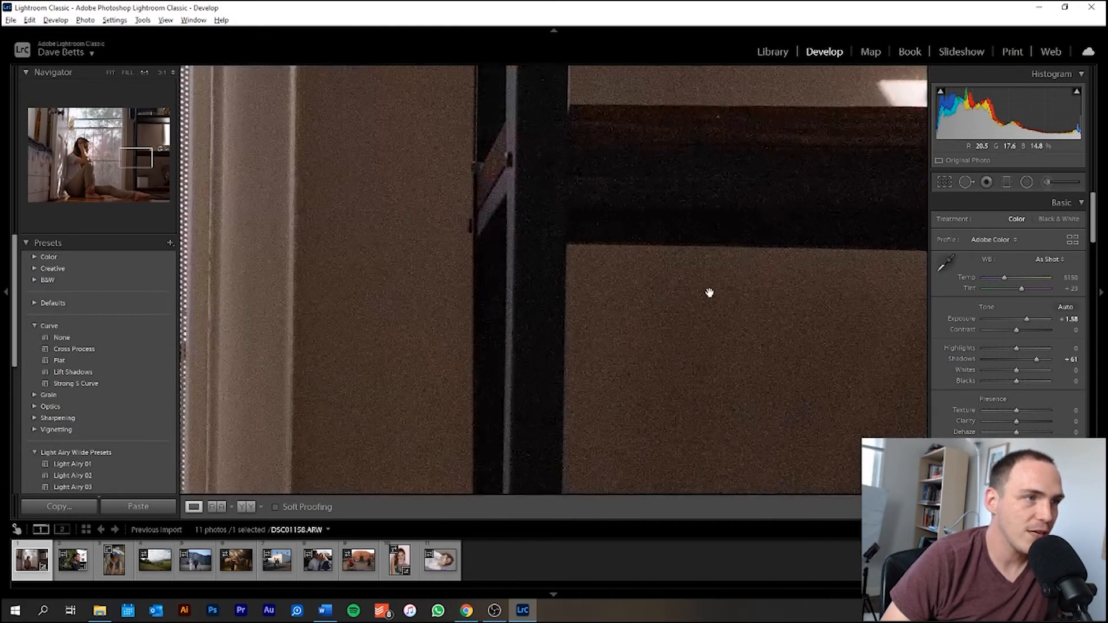
click(710, 297)
scroll(979, 361, down, 5)
scroll(982, 361, down, 10)
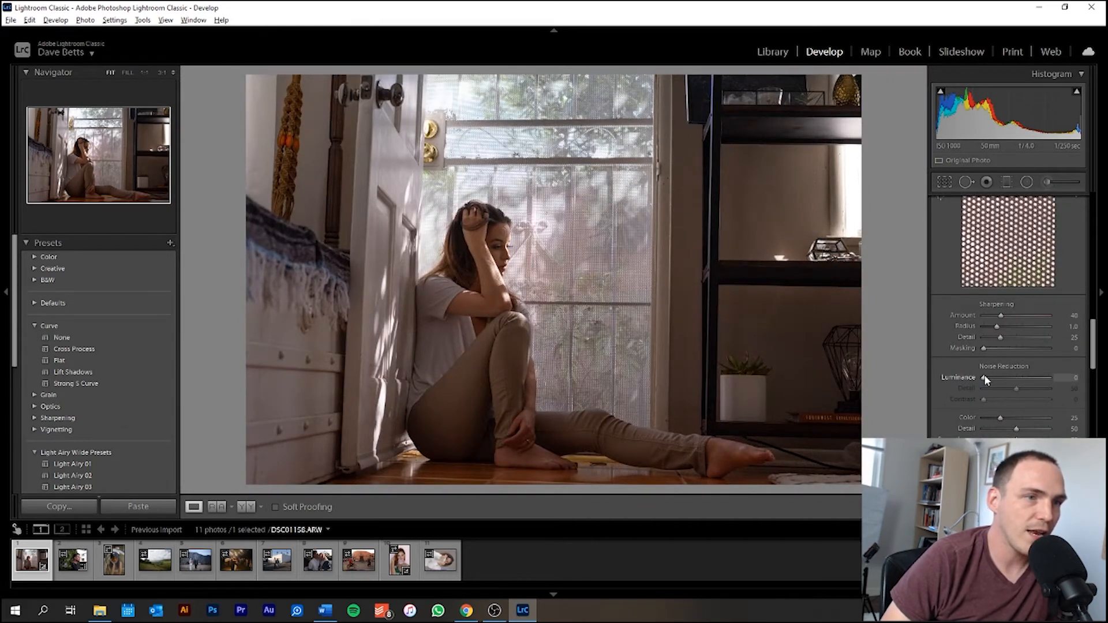
drag(985, 377, 1011, 376)
click(782, 309)
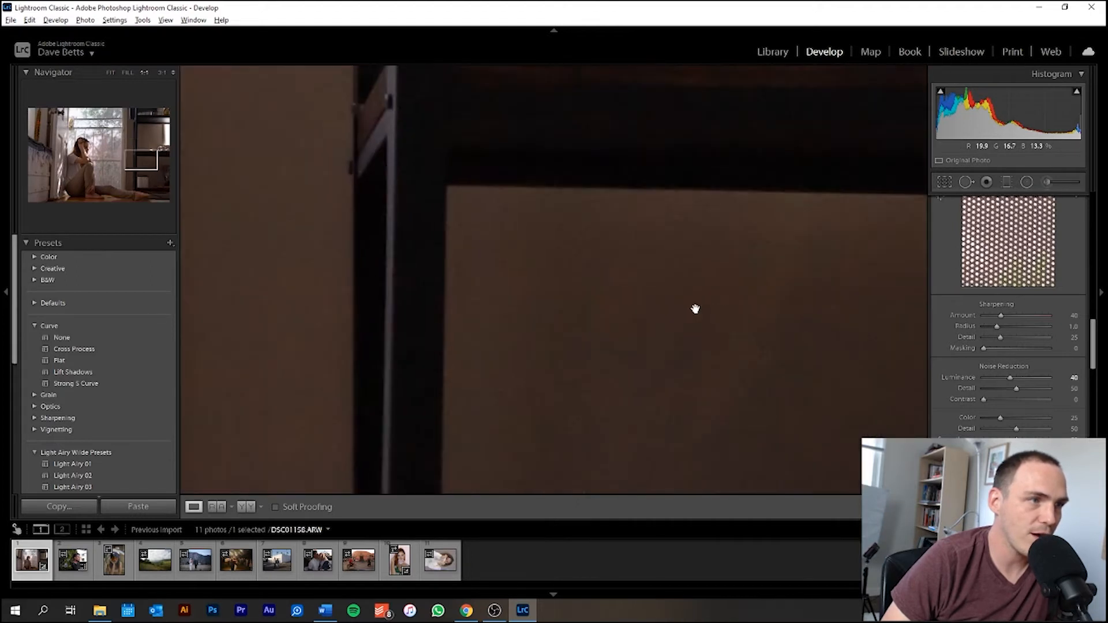
click(695, 309)
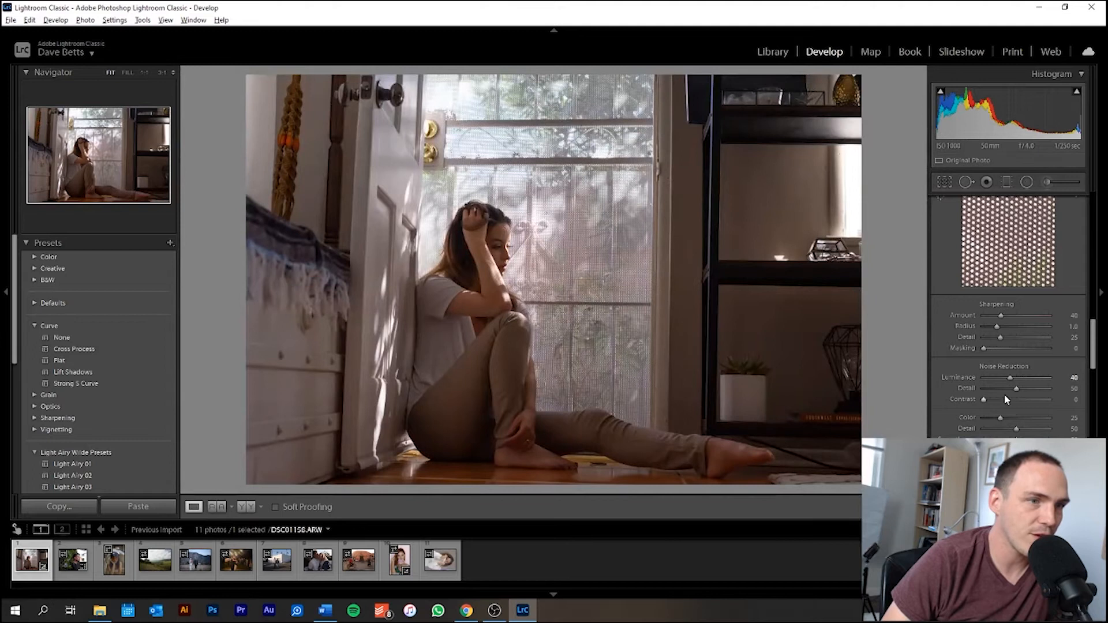
Try Luminance noise reduction at 100 on the magnified shelf area, and reduce it to 54
click(854, 319)
drag(1010, 377, 1014, 378)
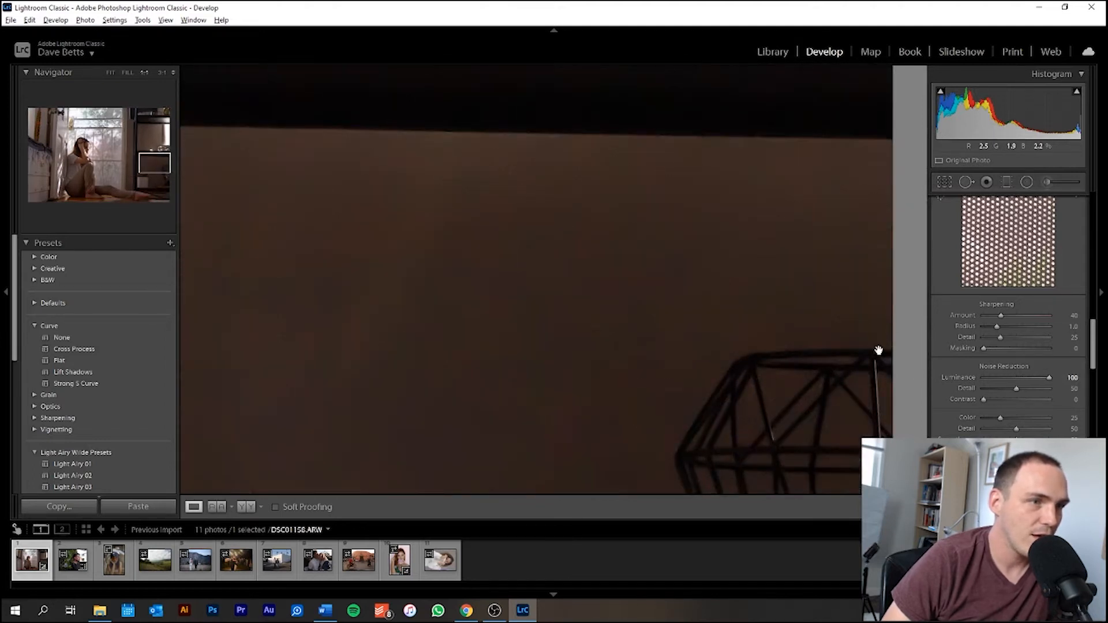
drag(1022, 375, 1018, 374)
click(470, 307)
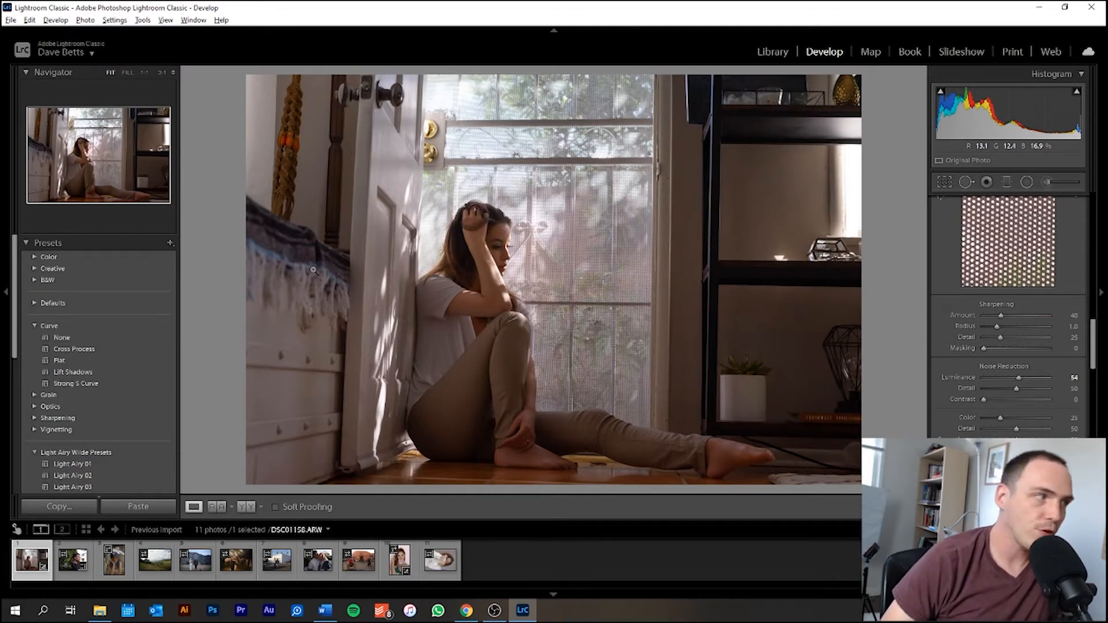
Apply the Mango Street Fire Preset to the photo and review its Basic and Tone Curve adjustments
scroll(92, 337, down, 5)
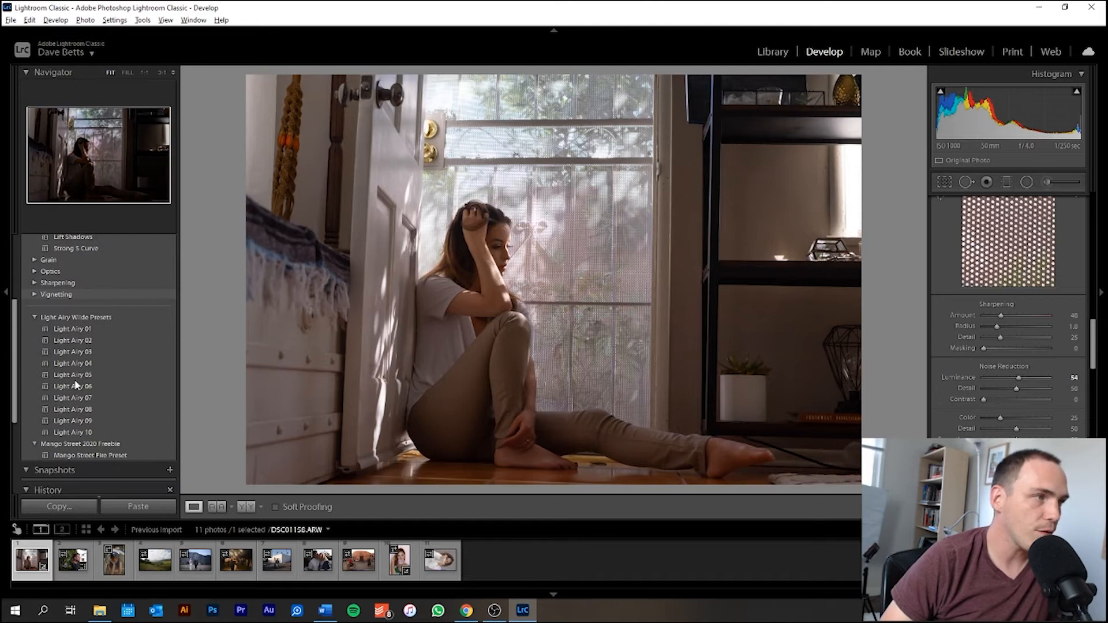
click(75, 422)
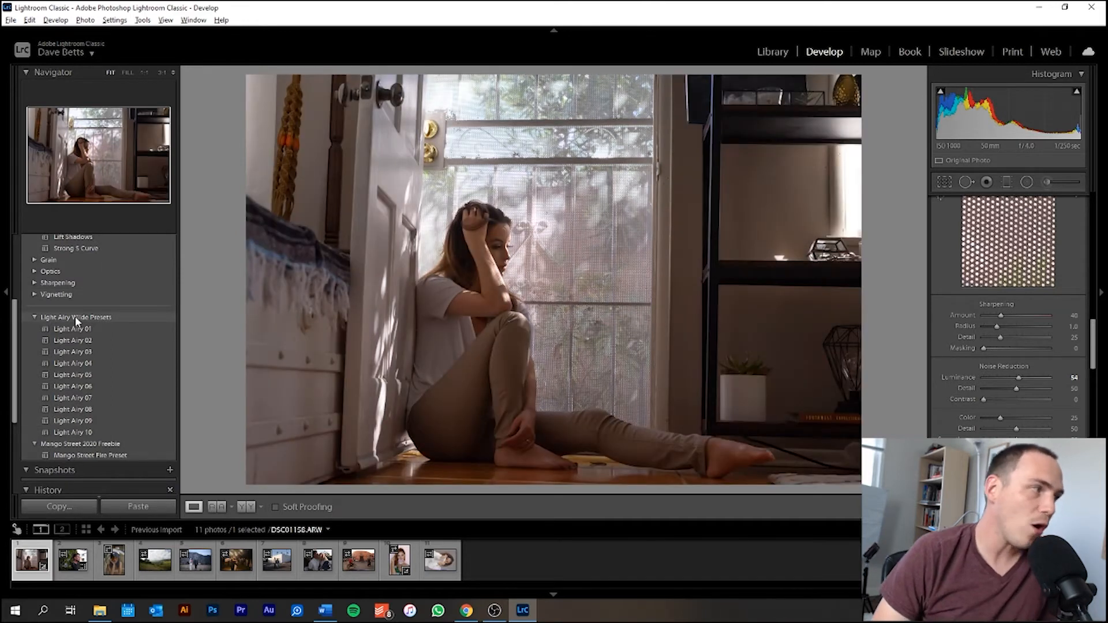
scroll(101, 326, down, 2)
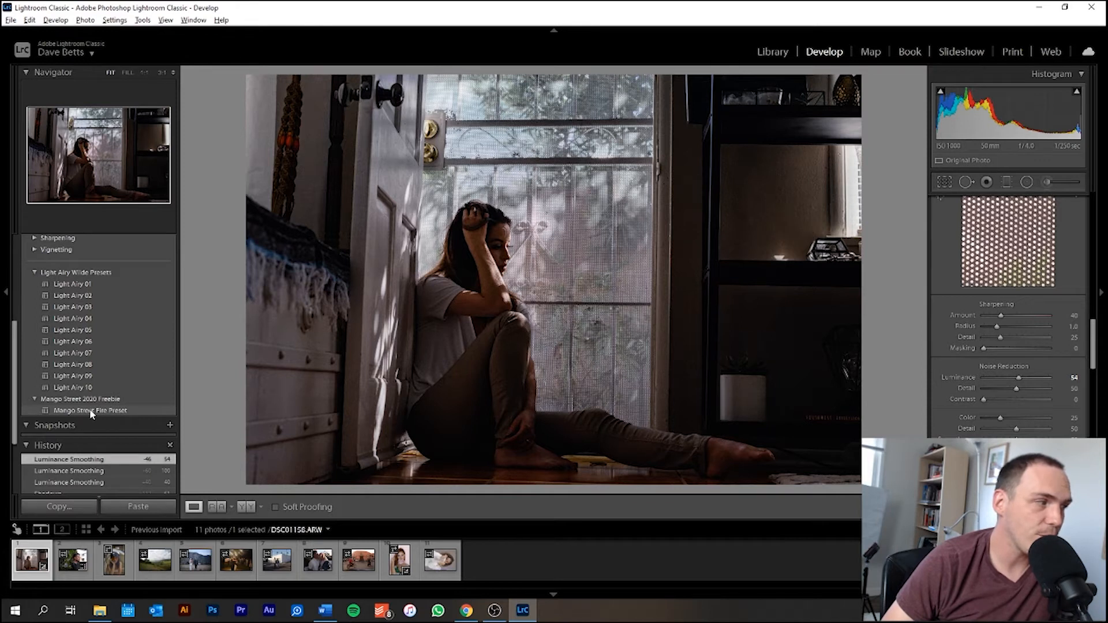
click(90, 411)
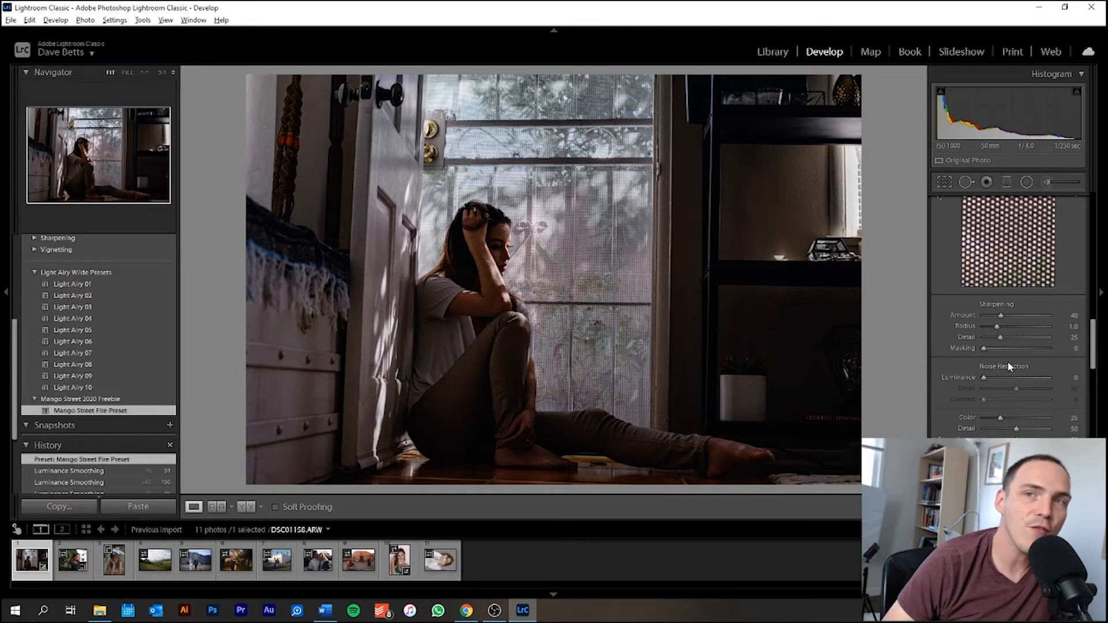
scroll(995, 369, up, 10)
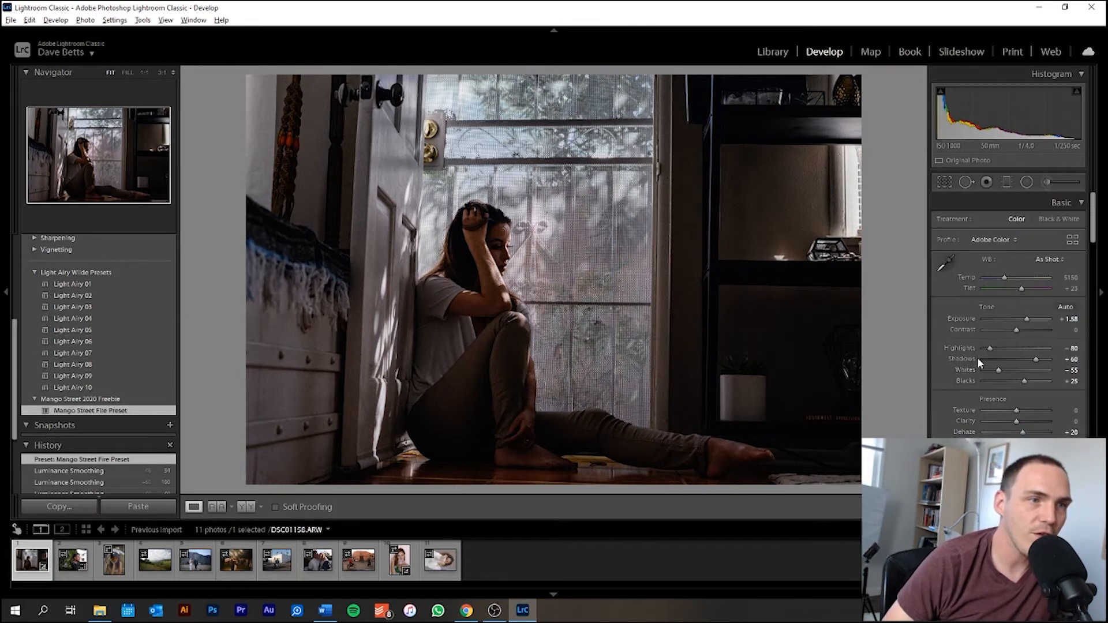
scroll(977, 358, down, 6)
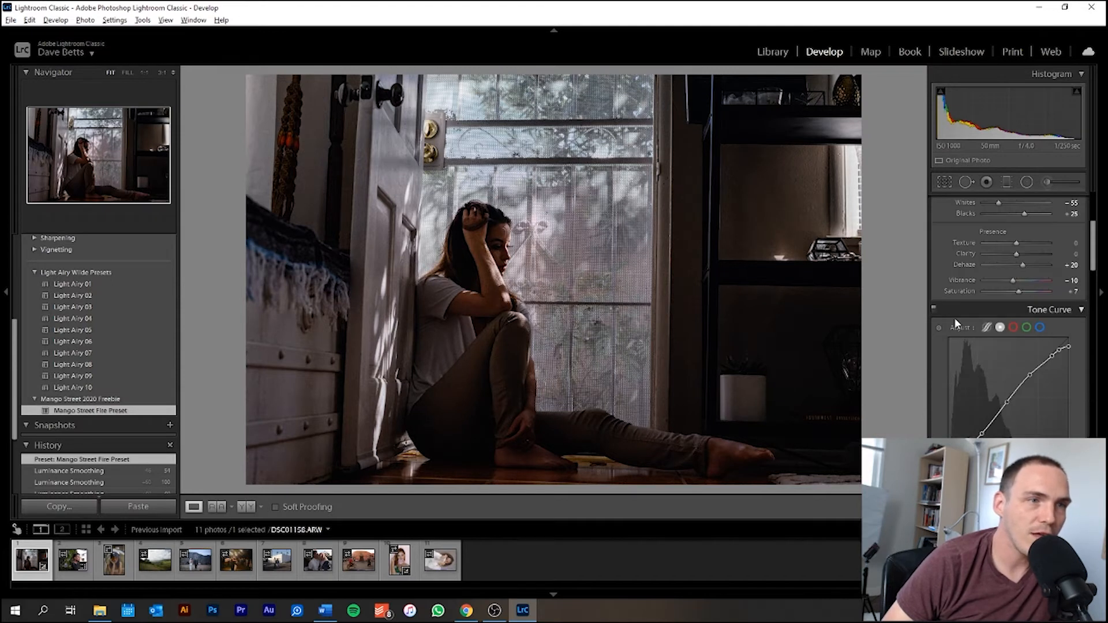
scroll(958, 322, up, 3)
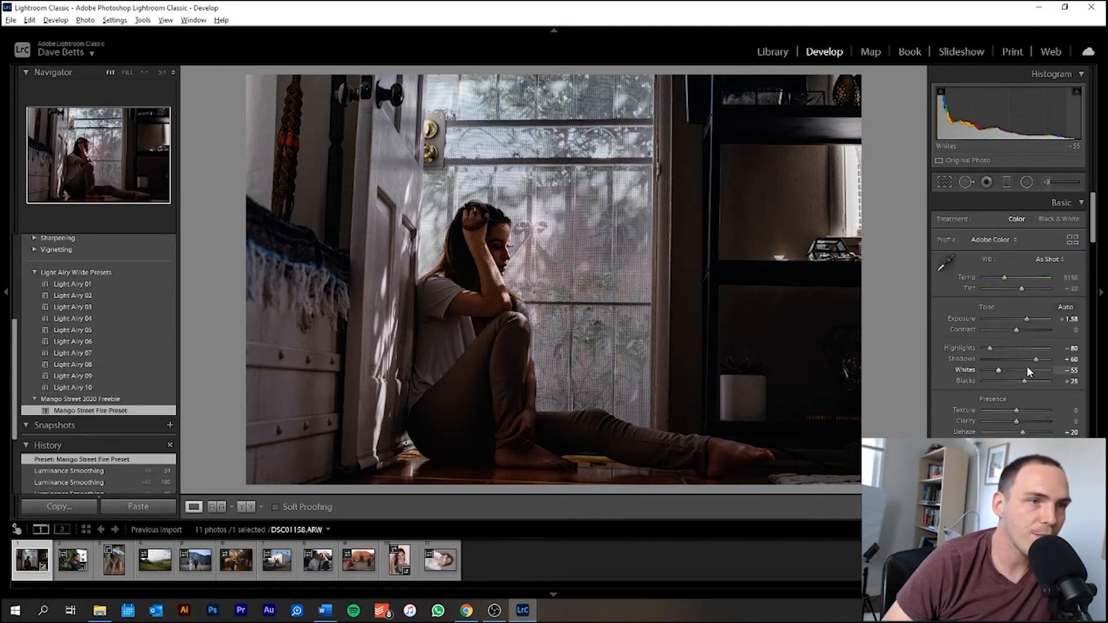
Set the photo's Exposure to +2.11, Shadows to +28, Whites to +23, Blacks to +40 and Dehaze to -21
drag(1028, 325, 1032, 322)
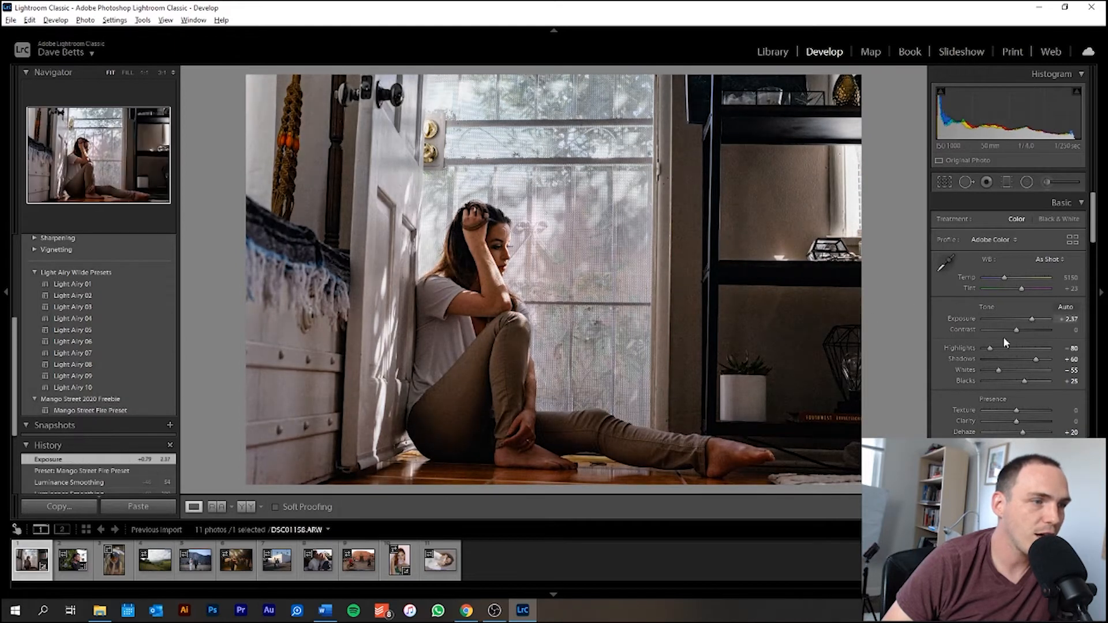
drag(996, 370, 1031, 384)
drag(1022, 433, 1012, 433)
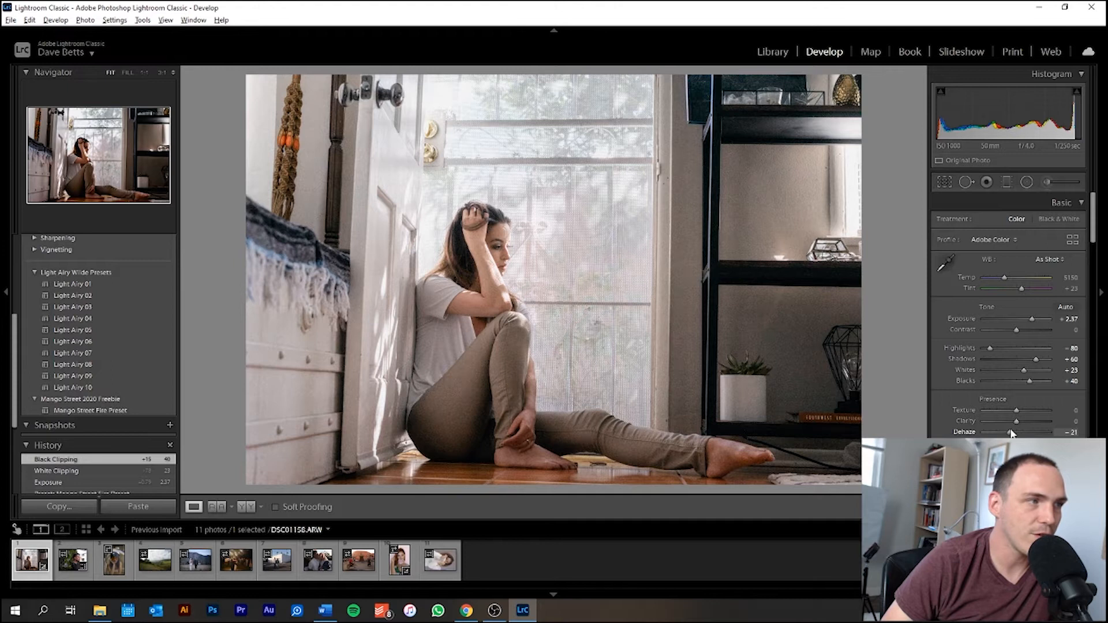
drag(1011, 433, 1012, 433)
drag(1037, 359, 1026, 358)
drag(1030, 320, 1029, 318)
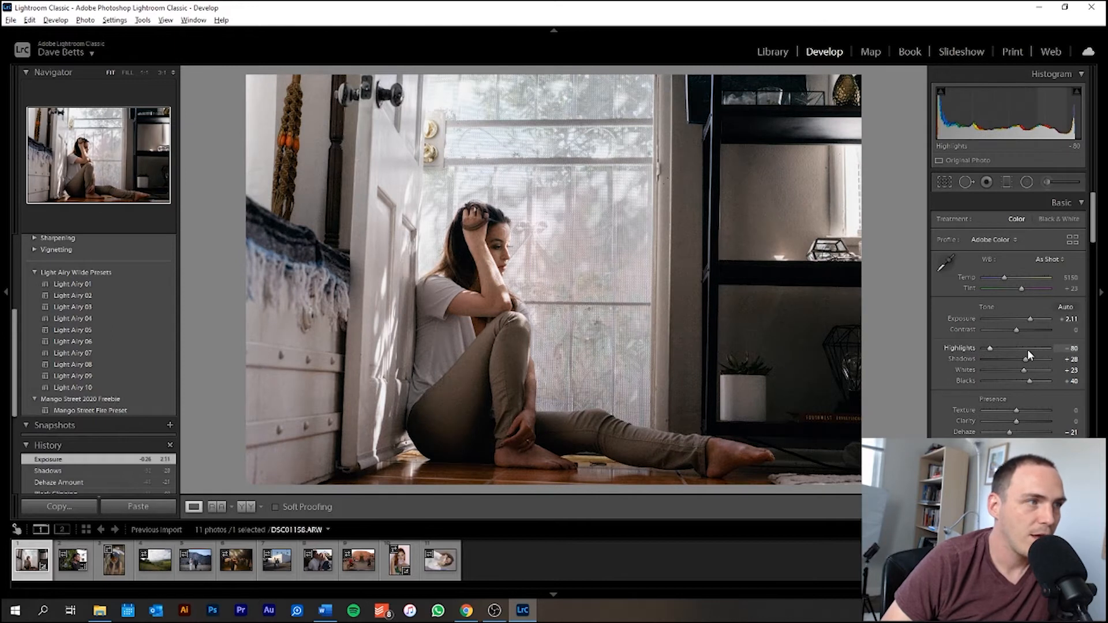
Reshape the dark end of the tone curve, setting the black point to output 22 and the neighbouring point to input 27, output 23
scroll(1025, 364, down, 3)
scroll(1019, 379, down, 3)
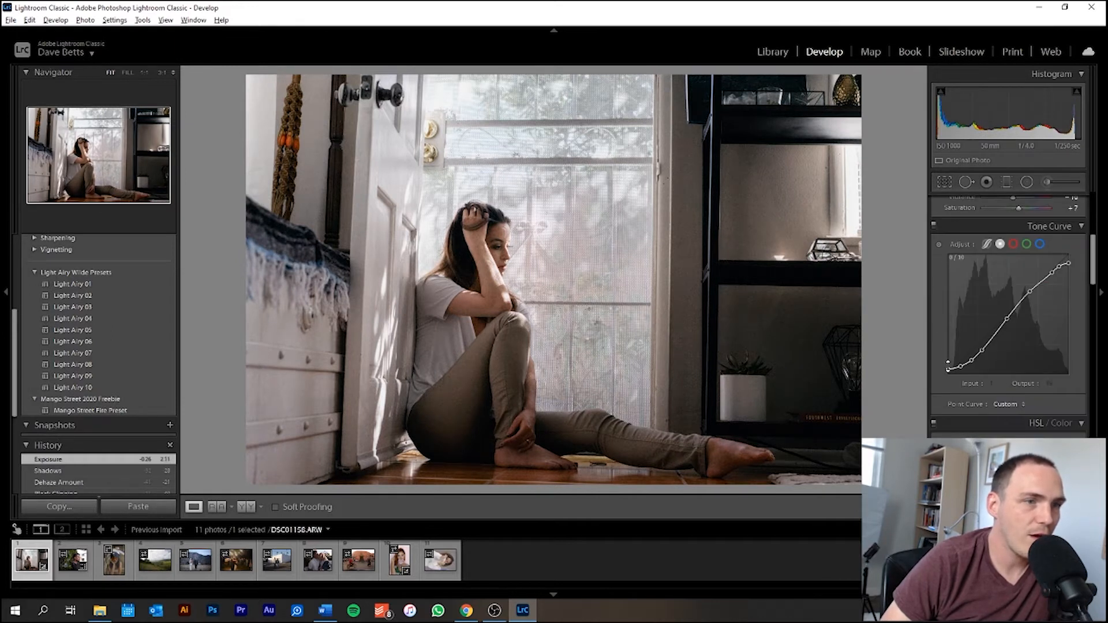
drag(947, 363, 947, 366)
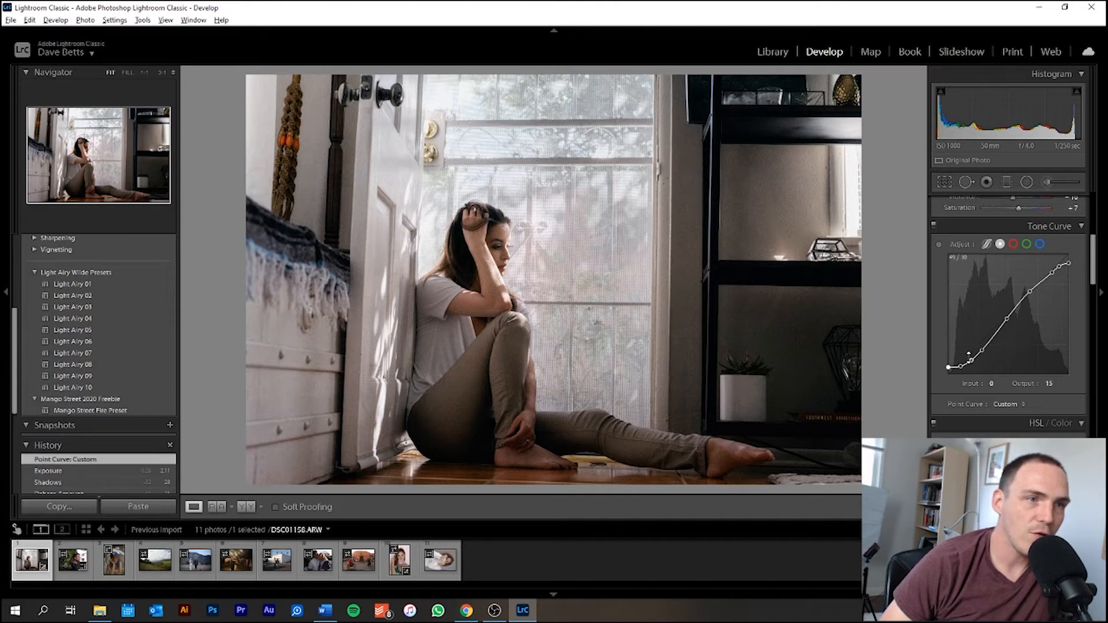
click(962, 363)
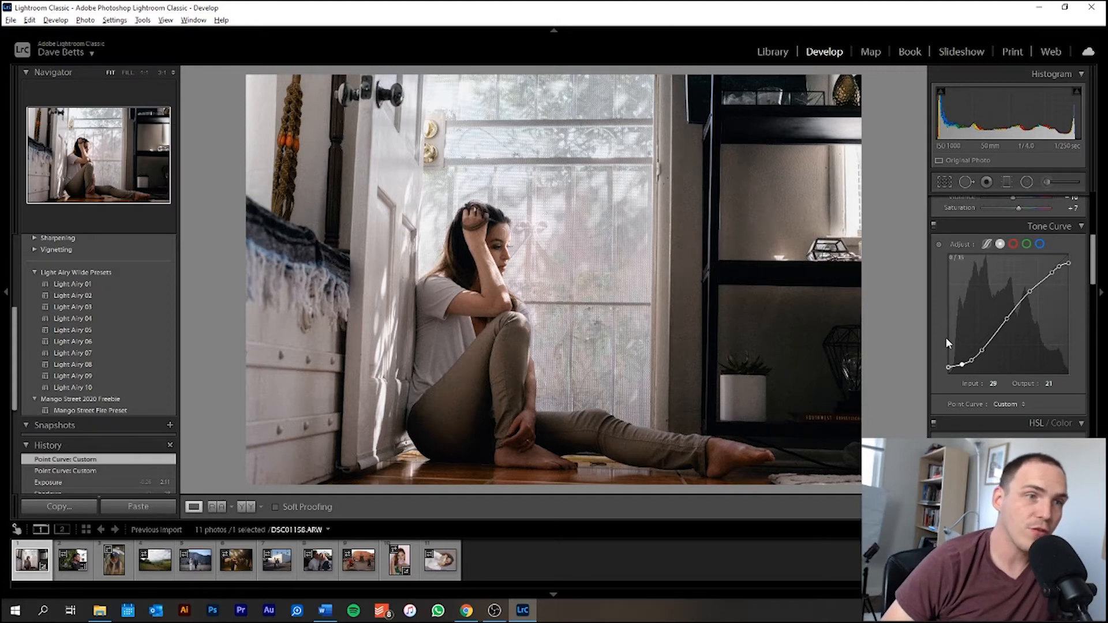
drag(983, 353, 961, 365)
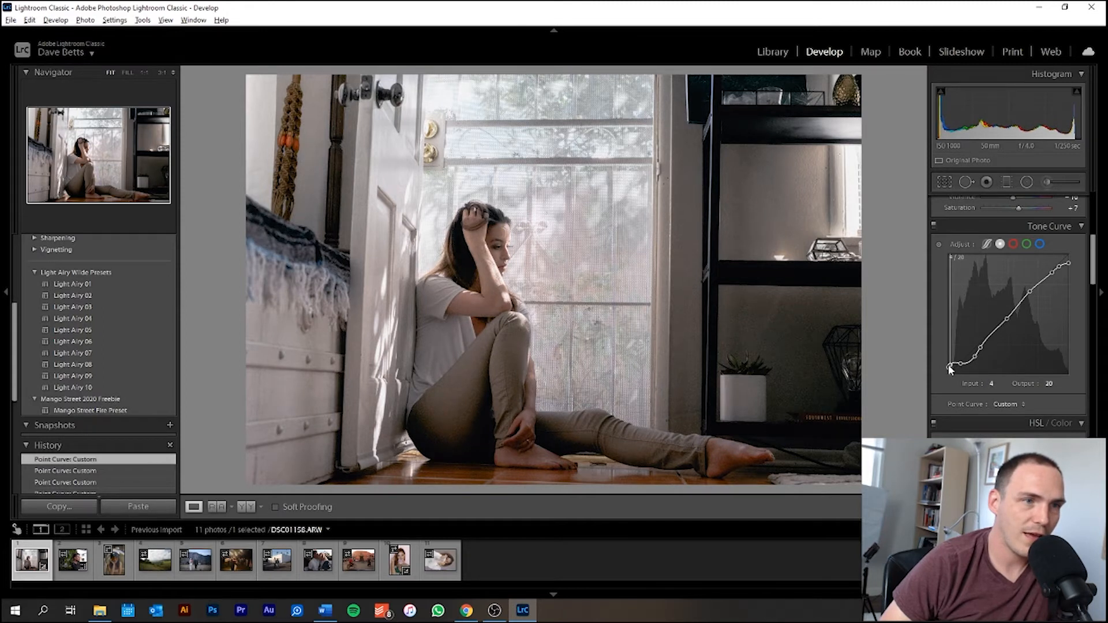
key(ctrl+z)
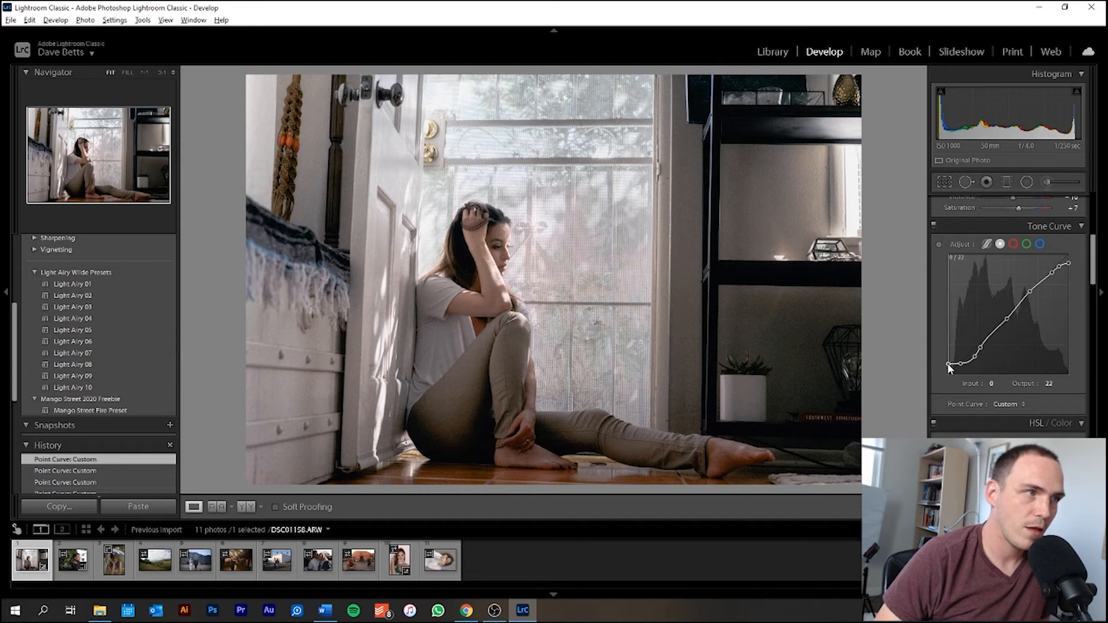
click(949, 364)
drag(961, 365, 963, 365)
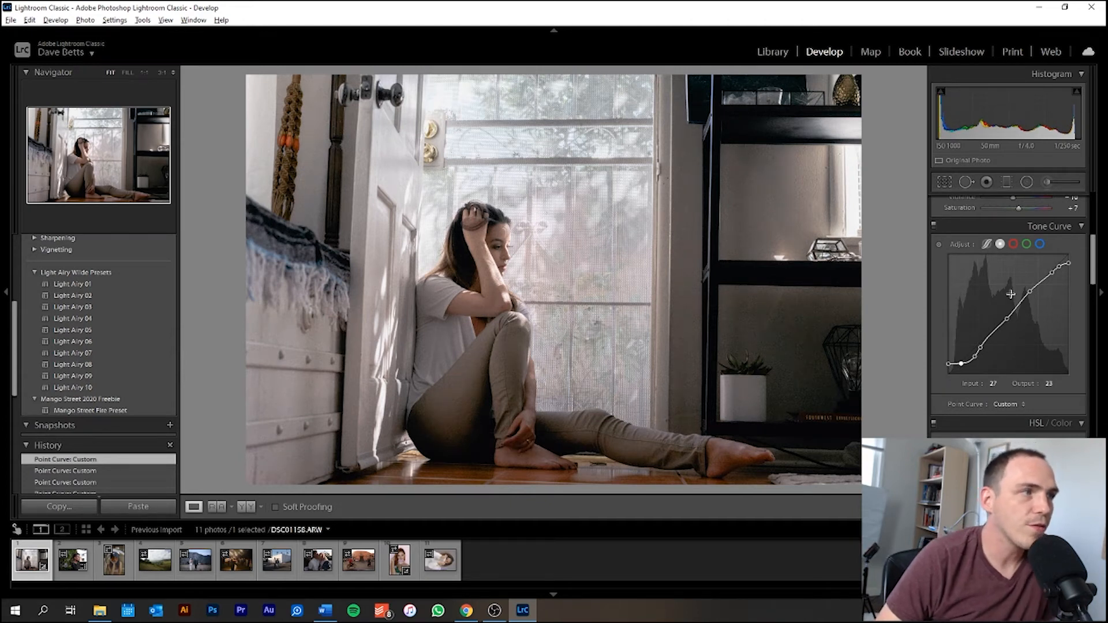
Warm the photo's white balance by setting the Temp to 5597
scroll(1009, 320, down, 3)
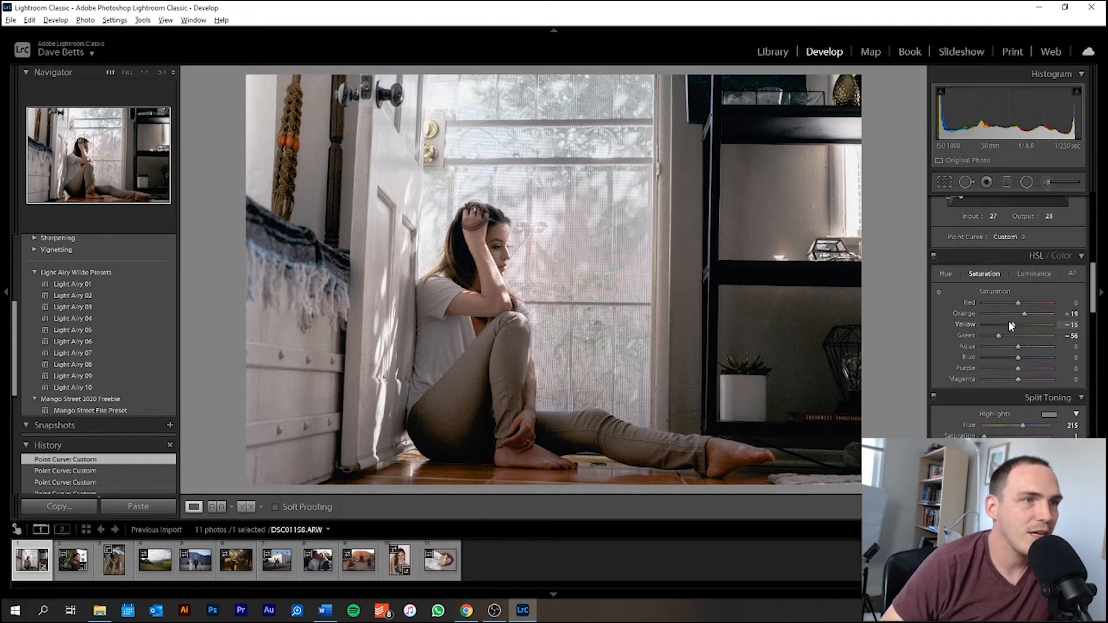
scroll(1009, 321, up, 6)
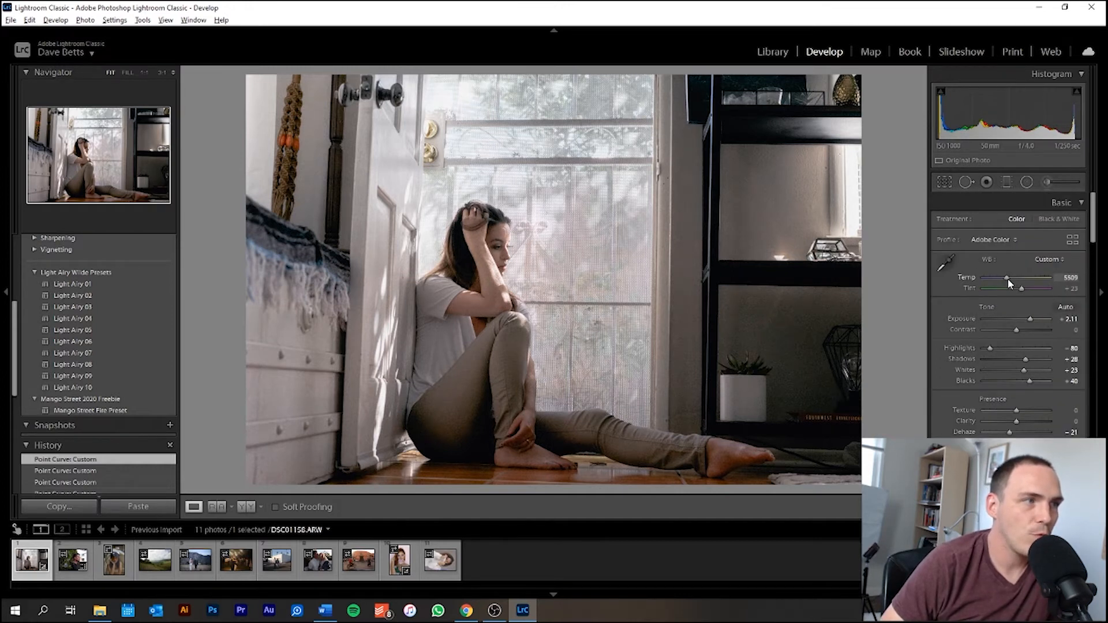
drag(1009, 278, 1008, 278)
Set the photo's Luminance noise reduction to 31
scroll(1001, 312, down, 6)
scroll(999, 314, down, 2)
scroll(992, 262, up, 2)
scroll(985, 290, up, 2)
scroll(981, 289, down, 5)
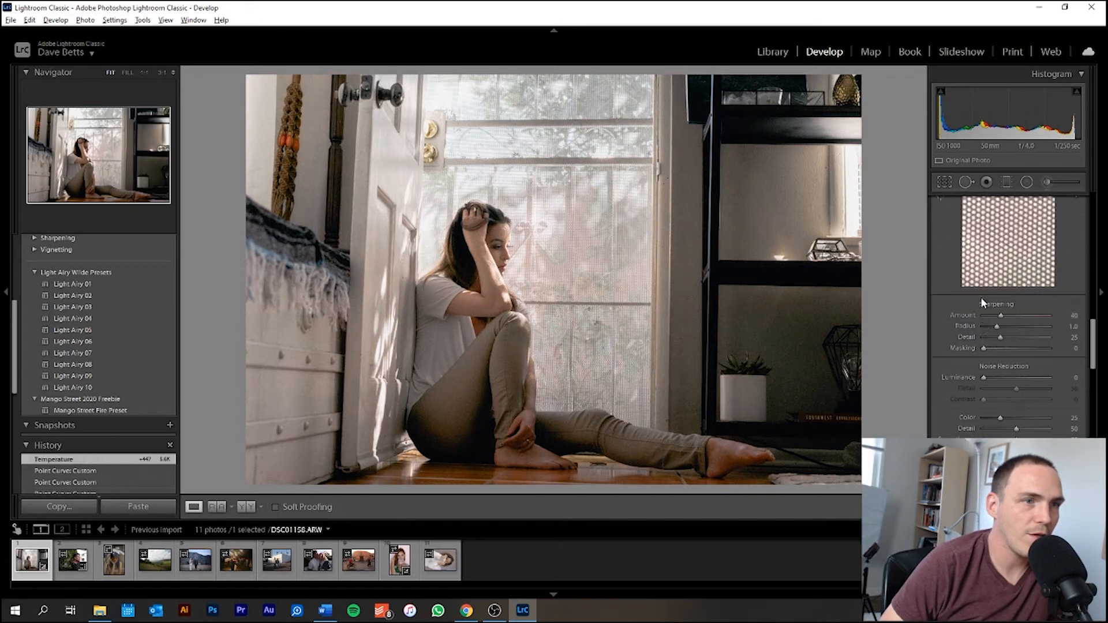
mouse_move(985, 376)
mouse_down()
mouse_move(1012, 373)
mouse_move(1001, 373)
mouse_up()
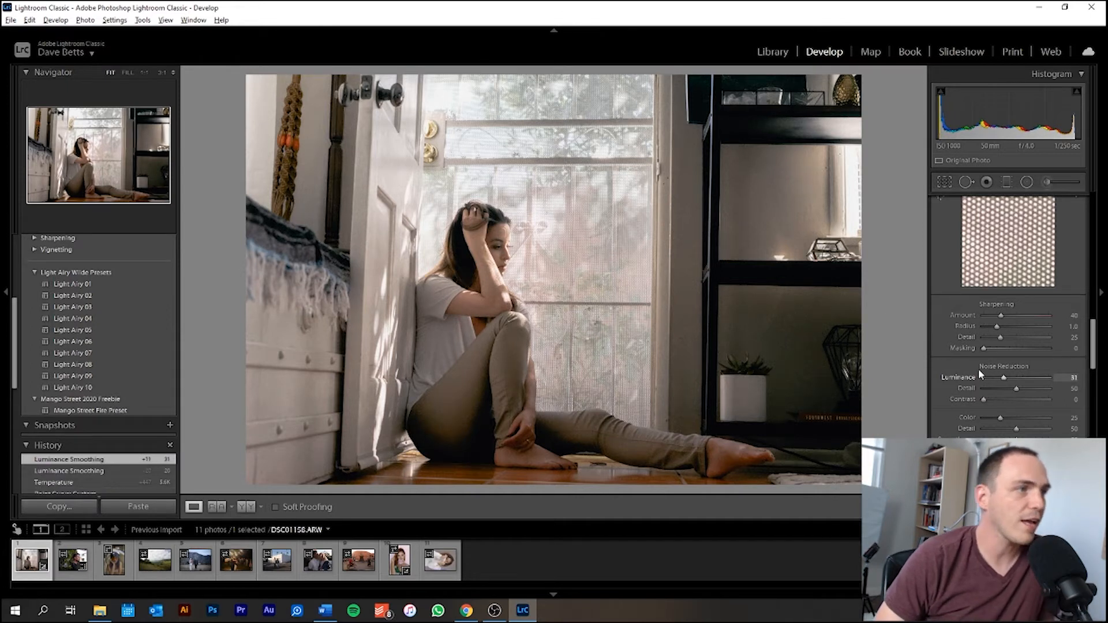
Crop away the upper part of the photo to just above the seated woman's head, keeping the full width
click(944, 182)
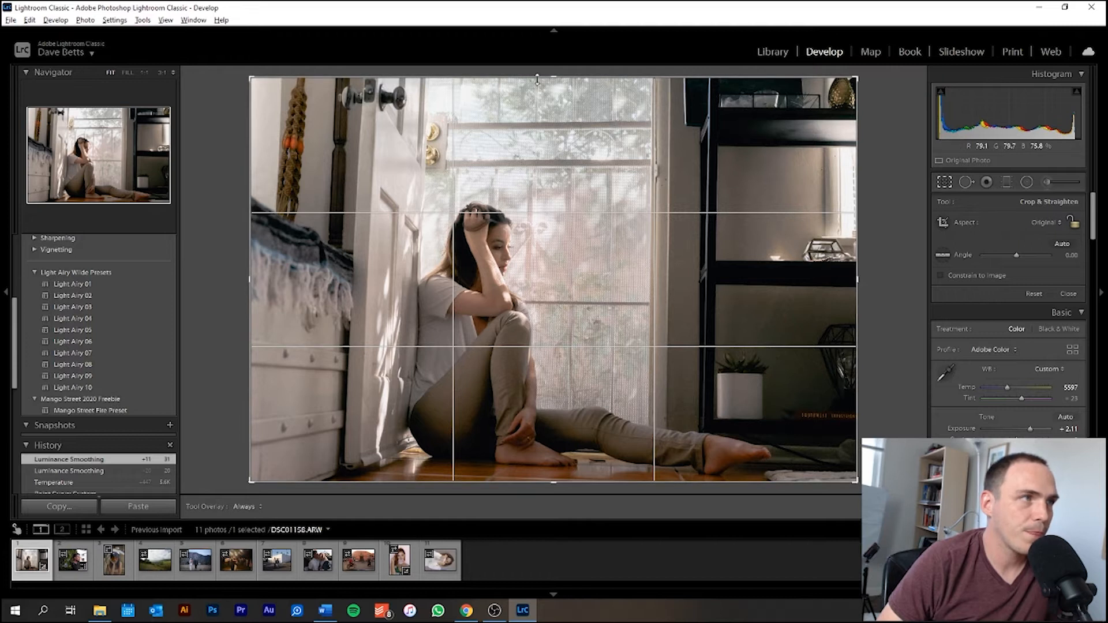
drag(551, 80, 546, 131)
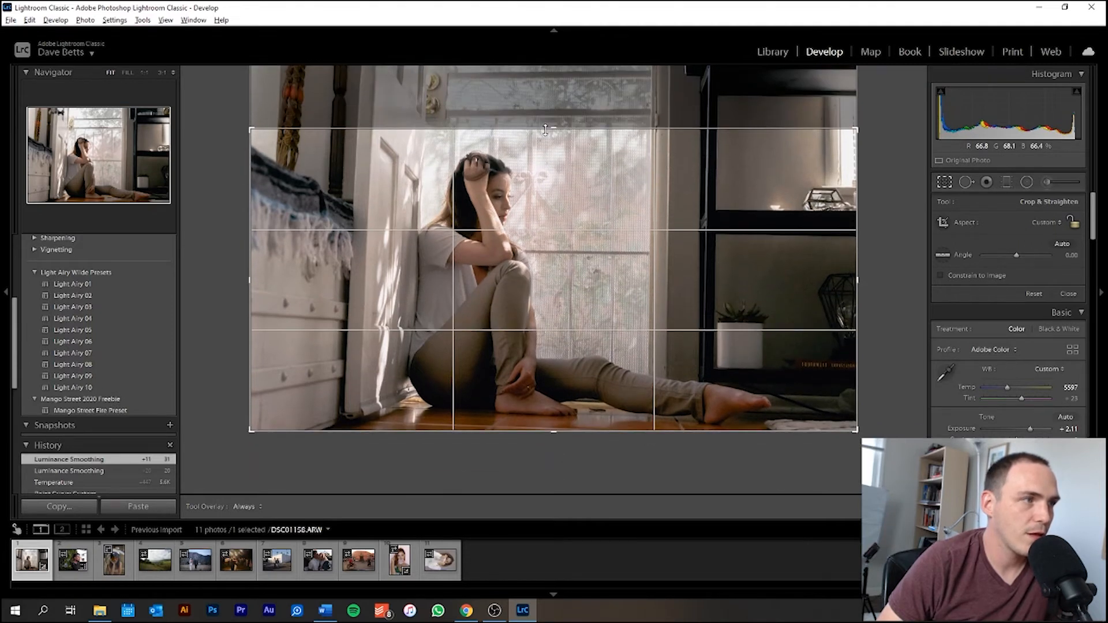
key(Return)
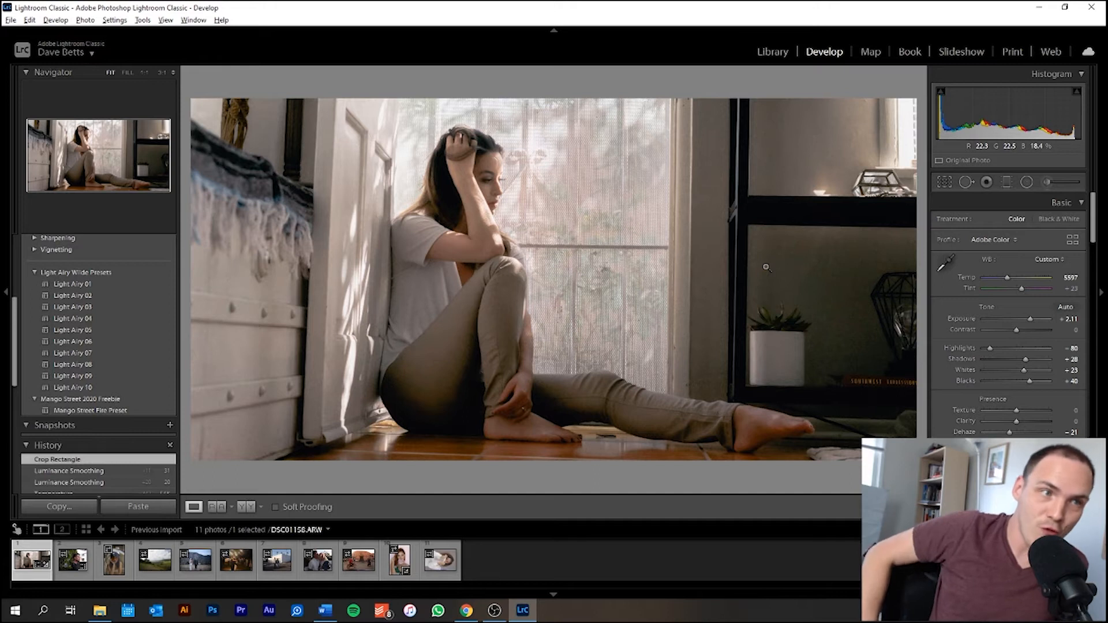
Open the second photo, P1011675.RW2, and set Highlights to -98, Shadows to +53, Whites to -18 and Blacks to -11
click(86, 557)
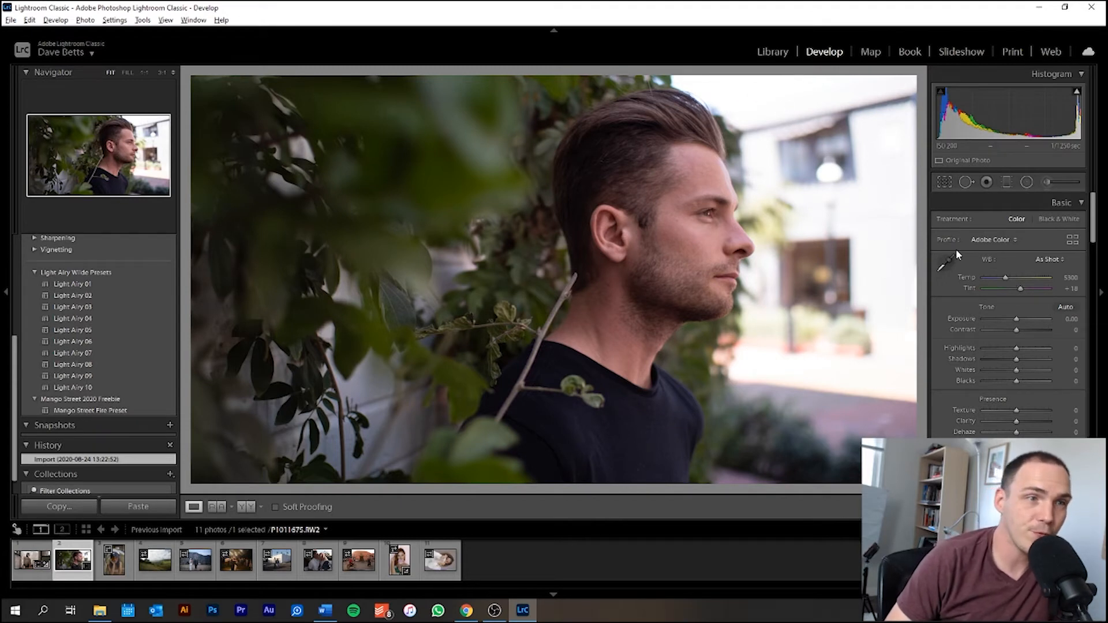
mouse_move(1012, 347)
mouse_down()
mouse_move(978, 345)
mouse_move(1030, 359)
mouse_up()
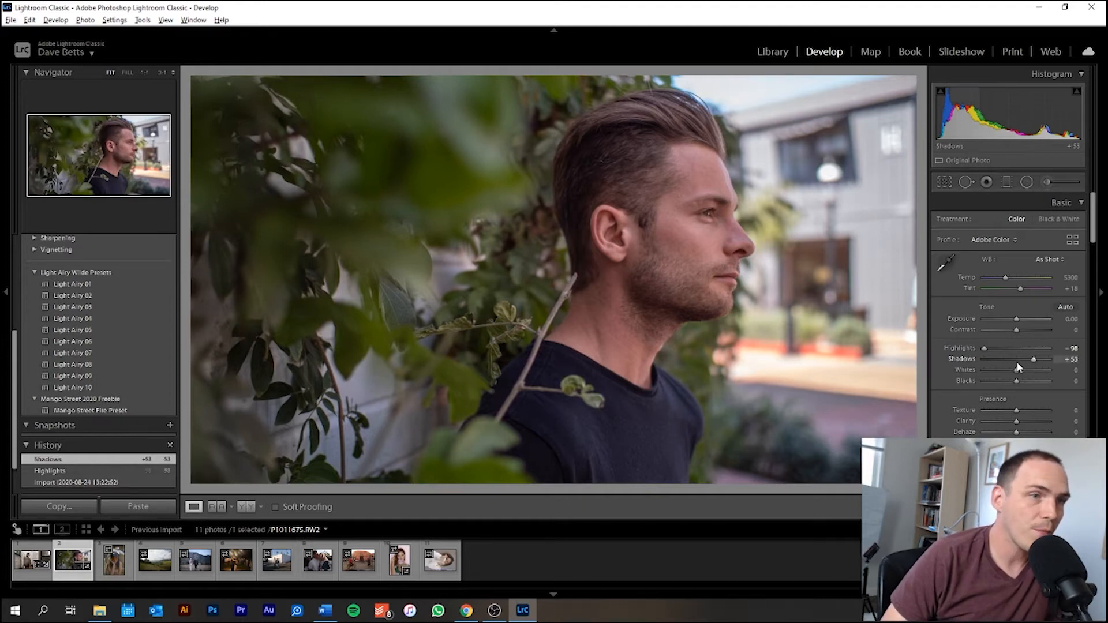
mouse_move(1017, 368)
mouse_down()
mouse_move(1034, 365)
mouse_move(1010, 367)
mouse_move(1013, 381)
mouse_up()
Shape the man's portrait with a gentle S-shaped tone curve, adding shadow, midtone and highlight points and lowering the white endpoint slightly
scroll(1003, 372, down, 4)
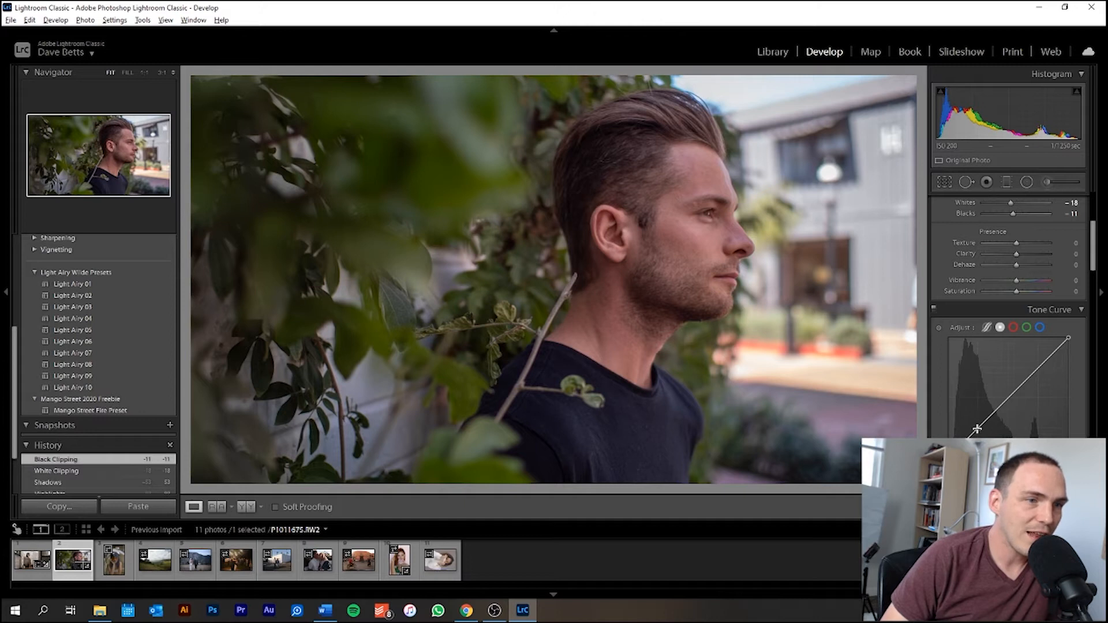
drag(978, 426, 949, 451)
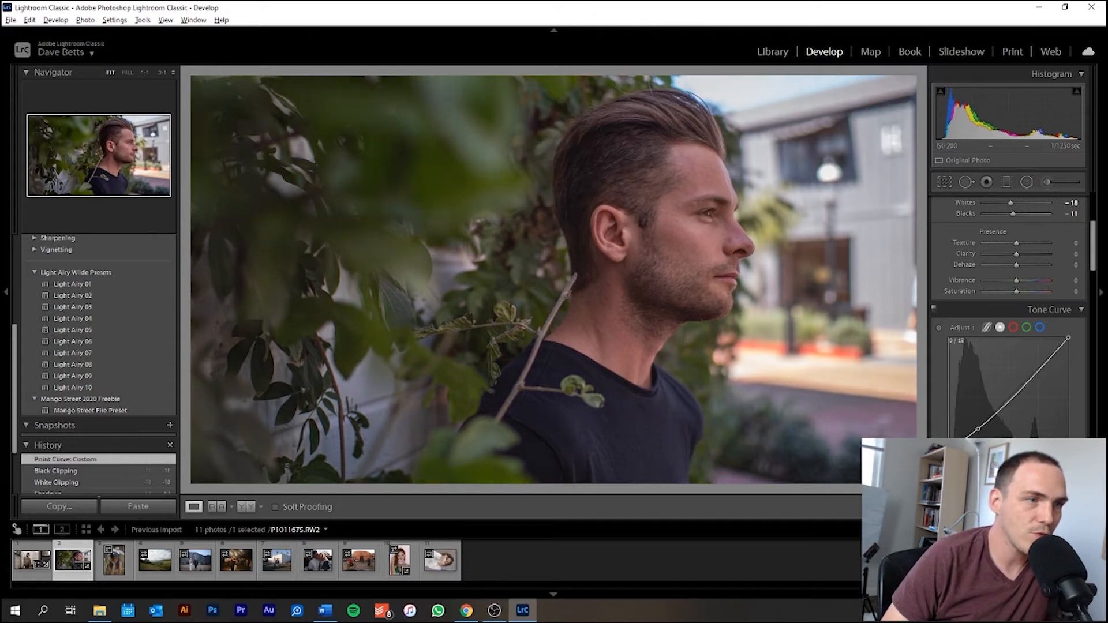
drag(978, 429, 978, 435)
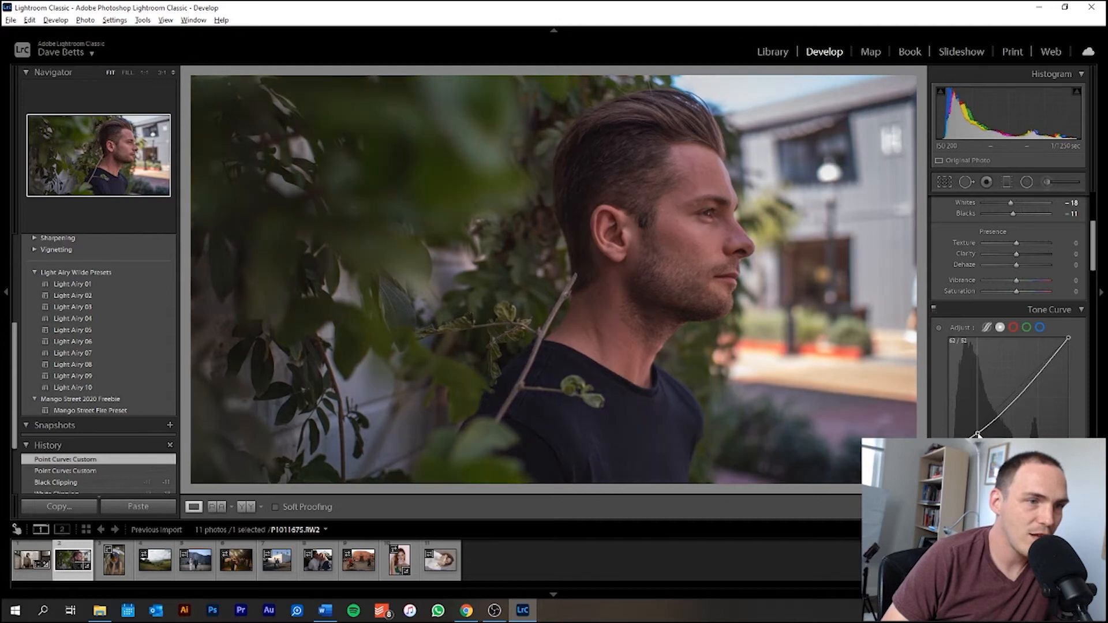
click(1000, 414)
drag(1013, 412, 1039, 362)
click(1068, 340)
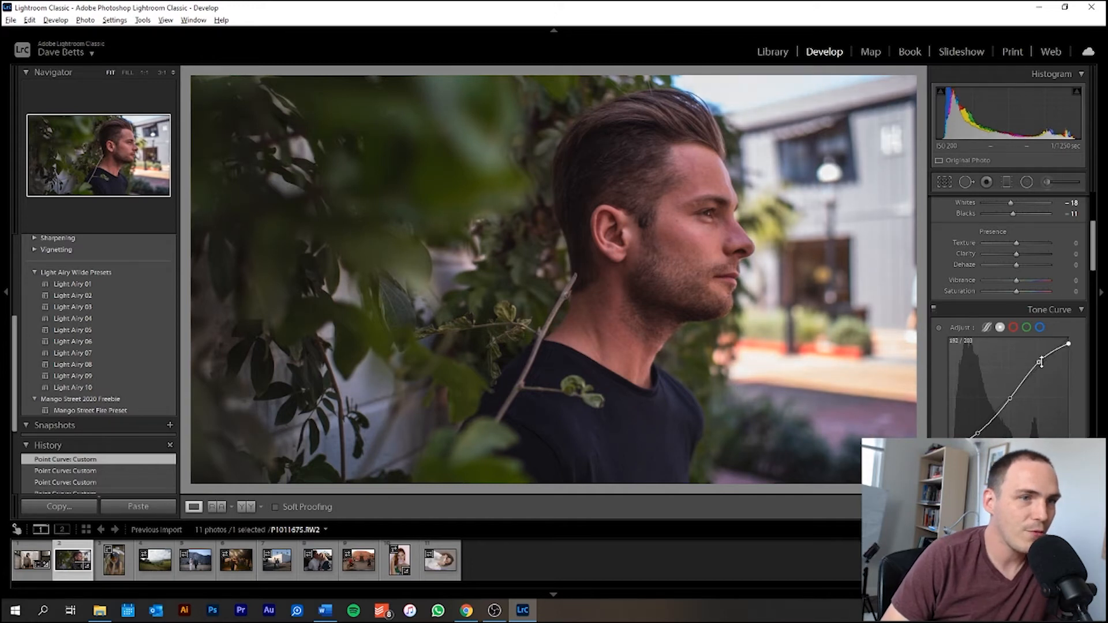
drag(1040, 362, 1044, 361)
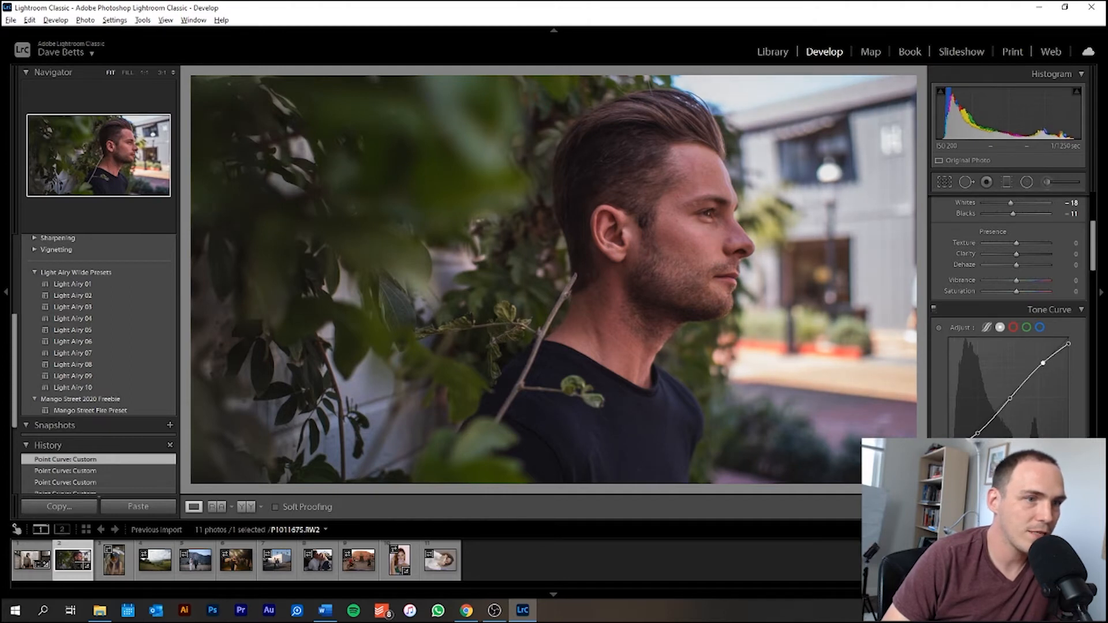
drag(978, 432, 980, 432)
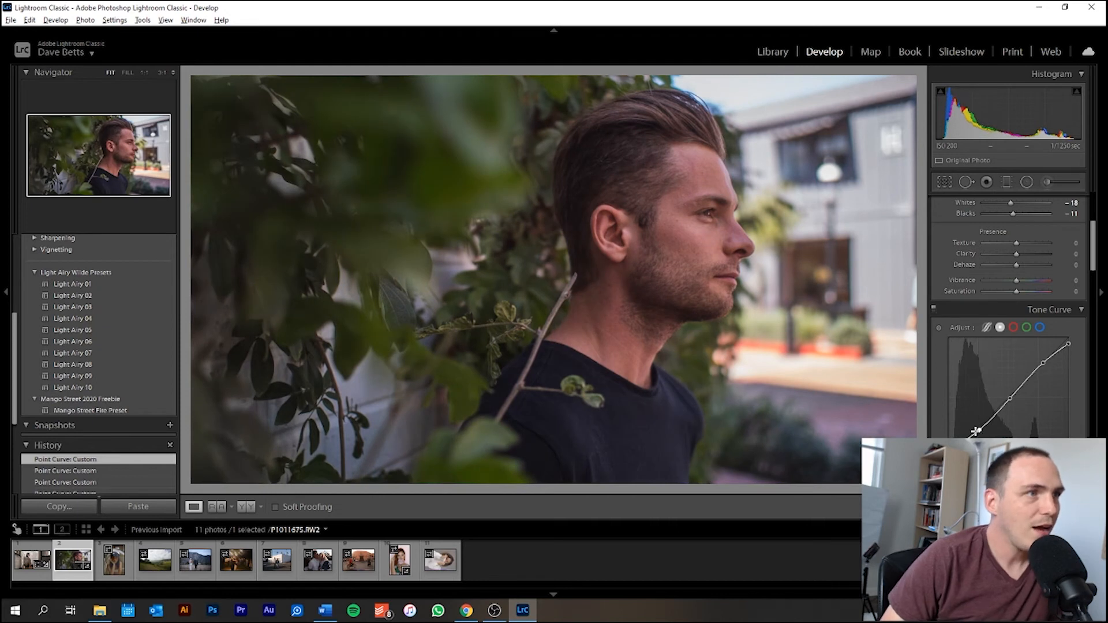
Raise the portrait's Shadows to +74 and set Clarity to -4
scroll(988, 345, up, 3)
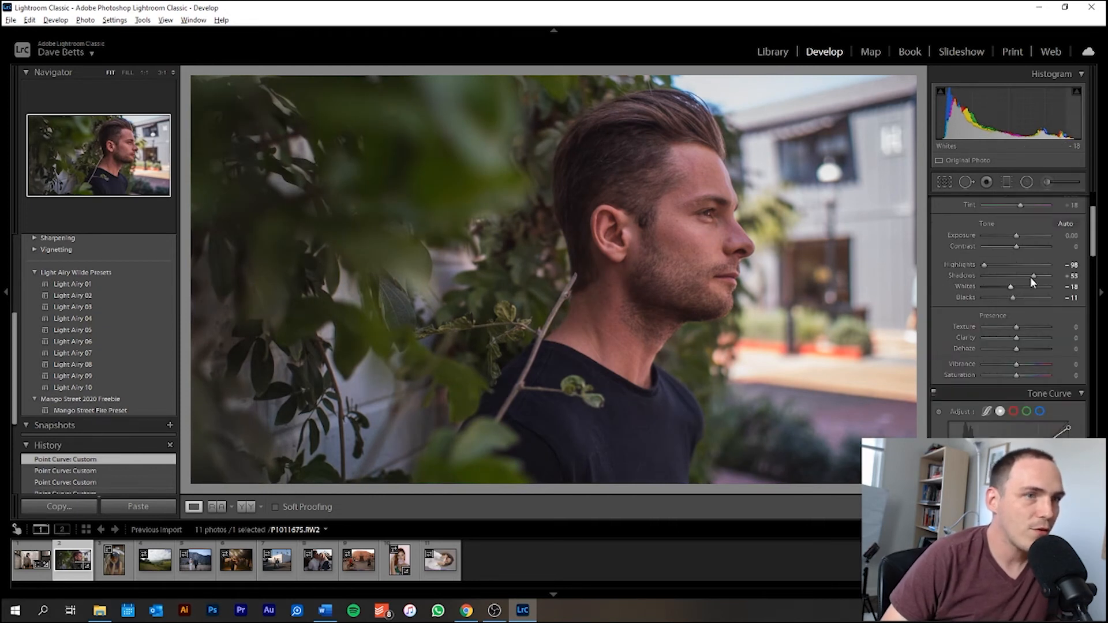
drag(1035, 276, 1041, 276)
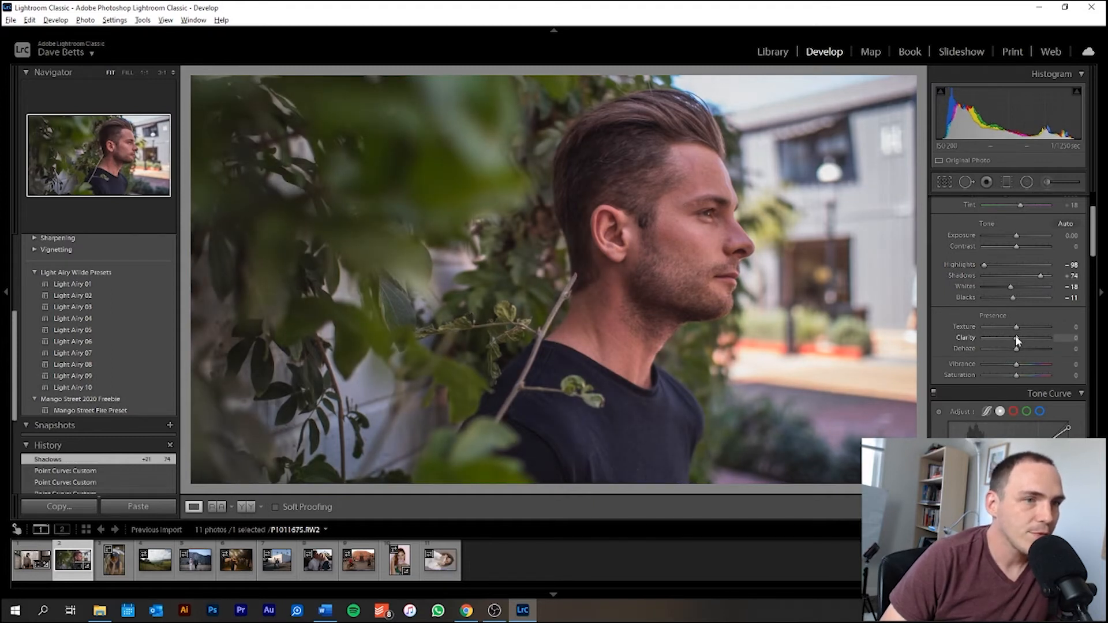
drag(1015, 341, 1015, 340)
Set the HSL saturation to -47 for green and -27 for yellow, and the luminance to -28 for green and -30 for yellow
scroll(981, 379, down, 5)
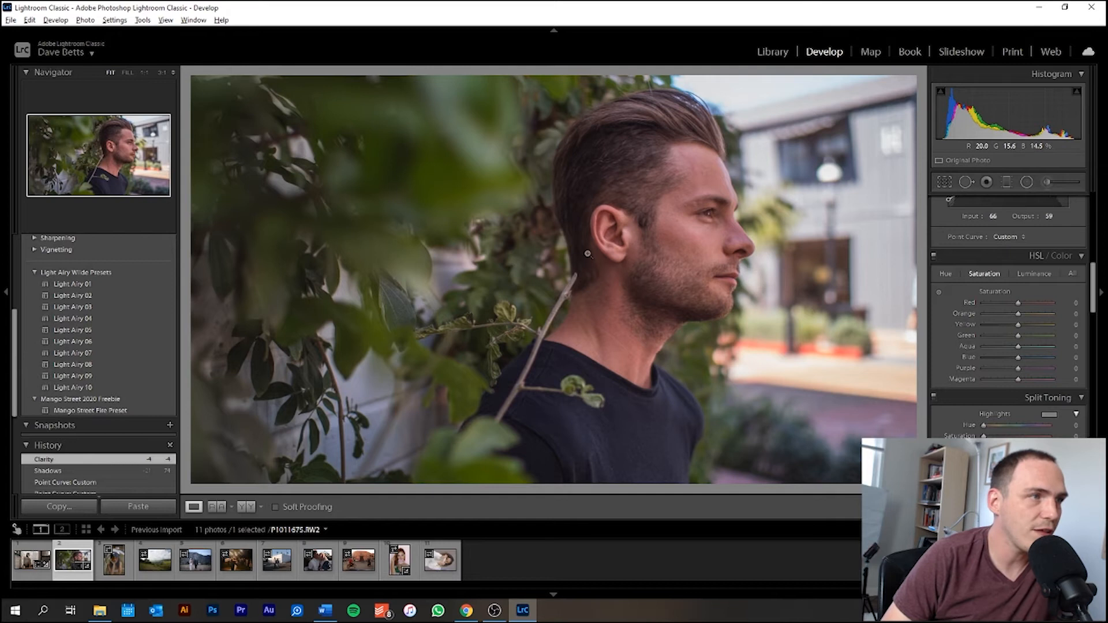
click(946, 273)
click(984, 274)
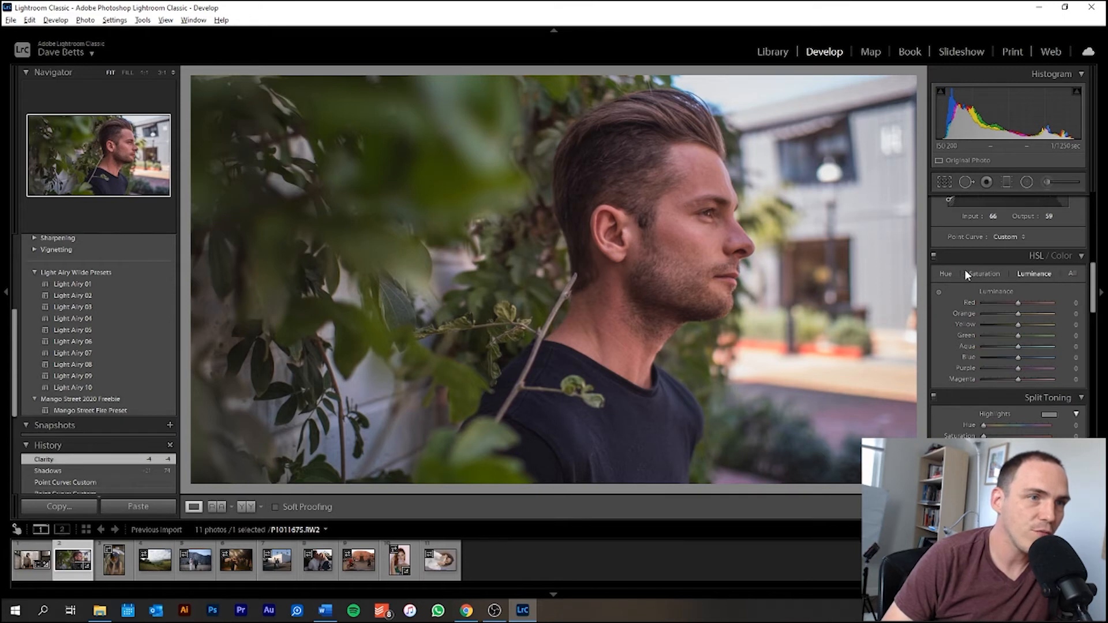
click(984, 275)
mouse_move(1017, 338)
mouse_down()
mouse_move(992, 336)
mouse_move(1001, 334)
mouse_up()
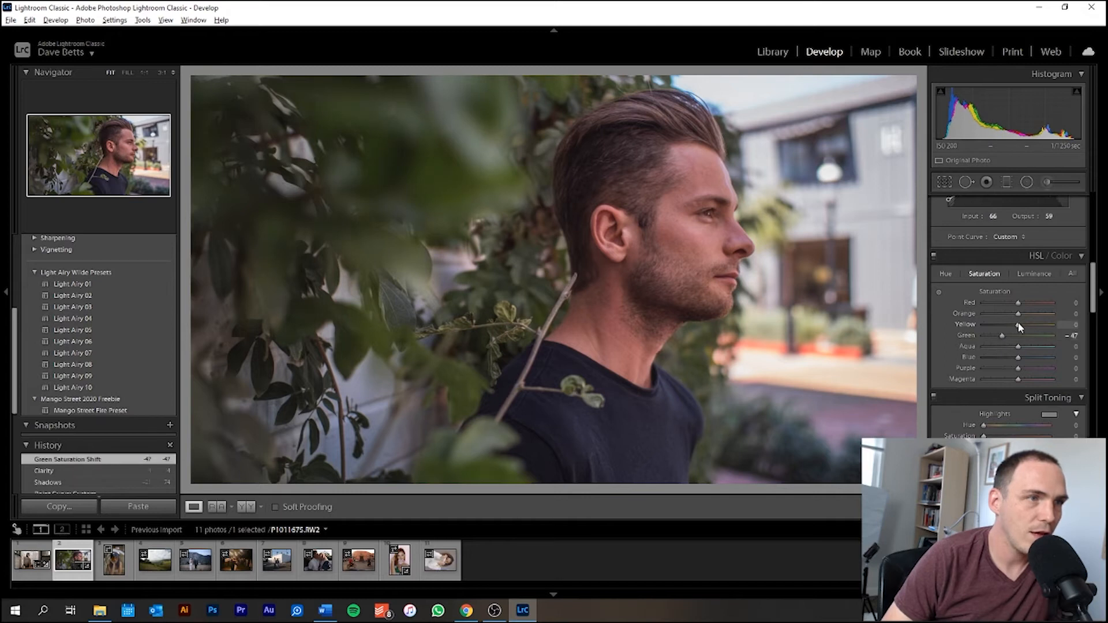
drag(1008, 327, 1009, 325)
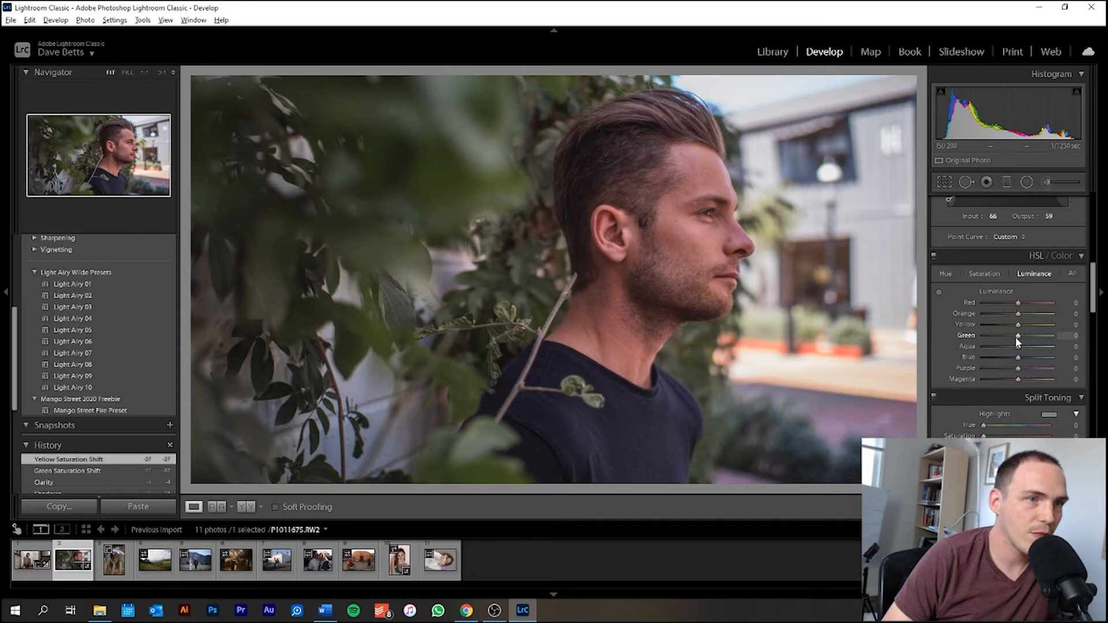
mouse_move(1018, 337)
mouse_down()
mouse_move(992, 338)
mouse_move(1008, 325)
mouse_up()
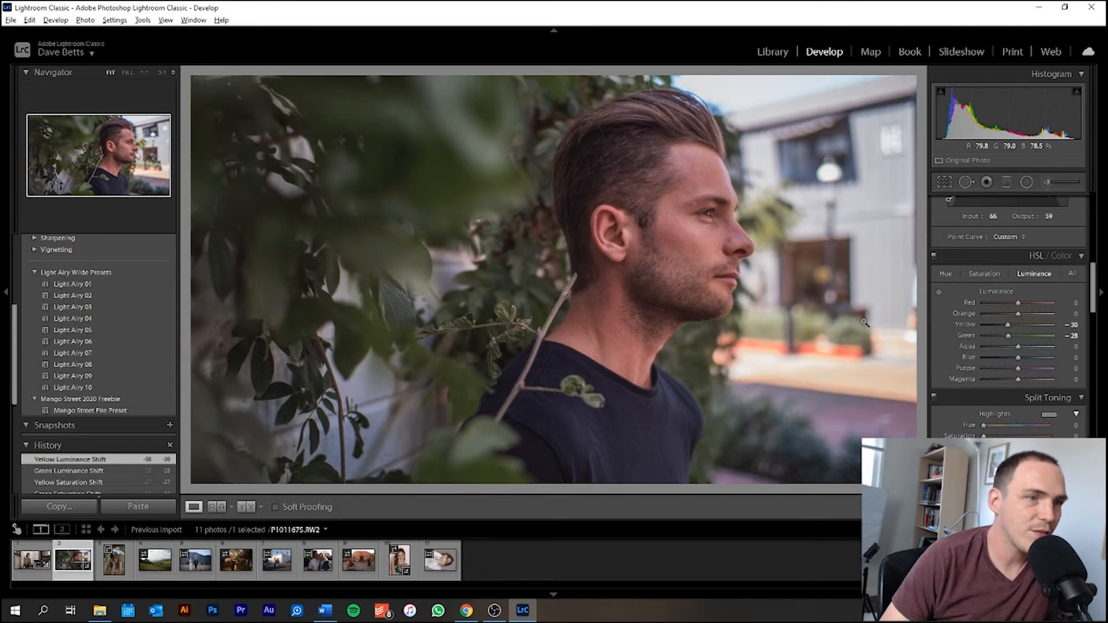
Set the Red Primary Hue in the portrait's camera calibration to +23
drag(1093, 275, 1094, 444)
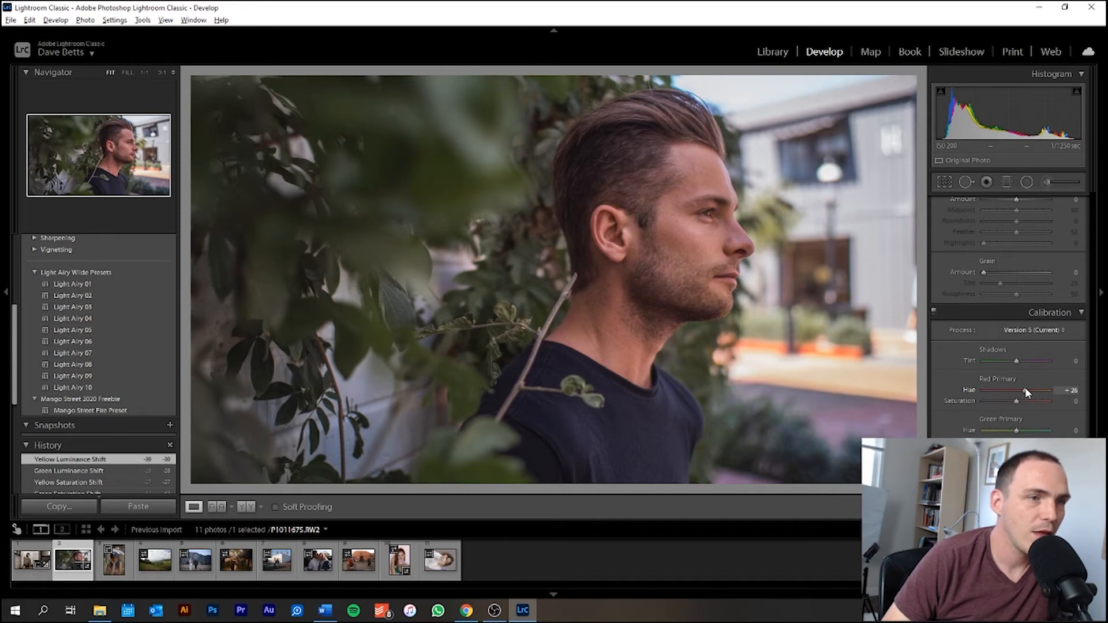
mouse_move(1026, 389)
mouse_down()
mouse_move(1013, 390)
mouse_move(1024, 390)
mouse_up()
Raise the highlight point of the portrait's tone curve slightly
scroll(1006, 386, up, 15)
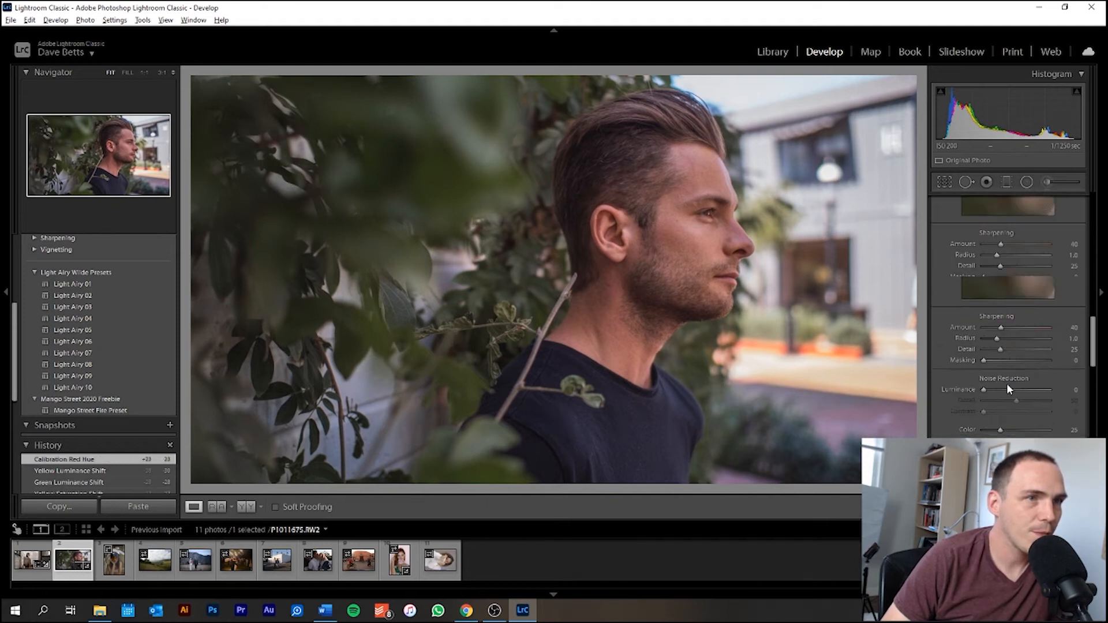
scroll(1006, 381, up, 10)
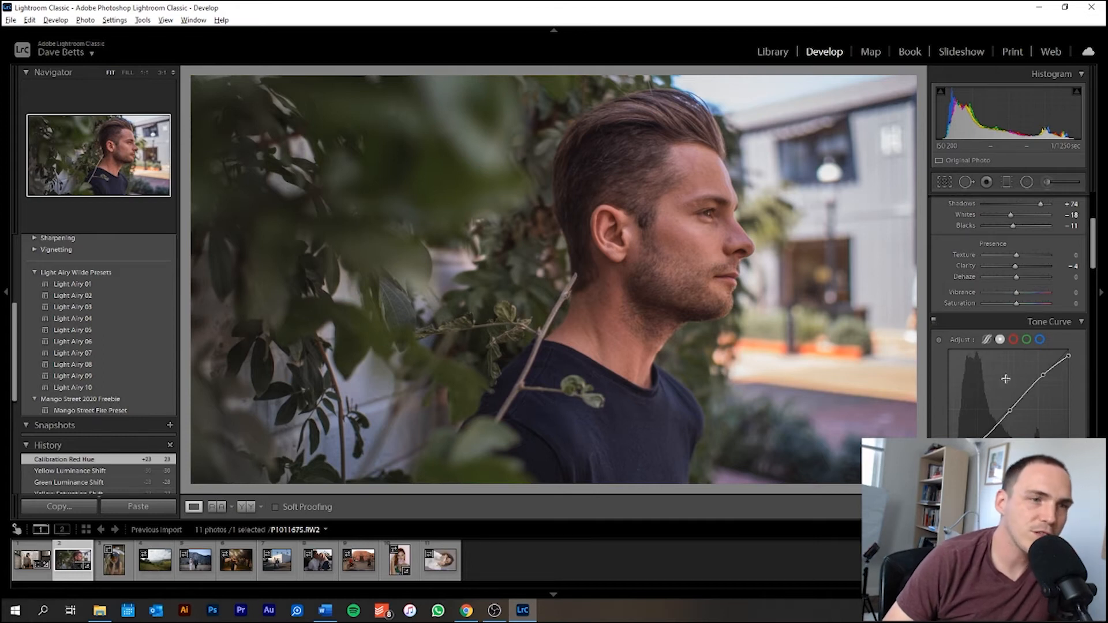
drag(1045, 377, 1045, 376)
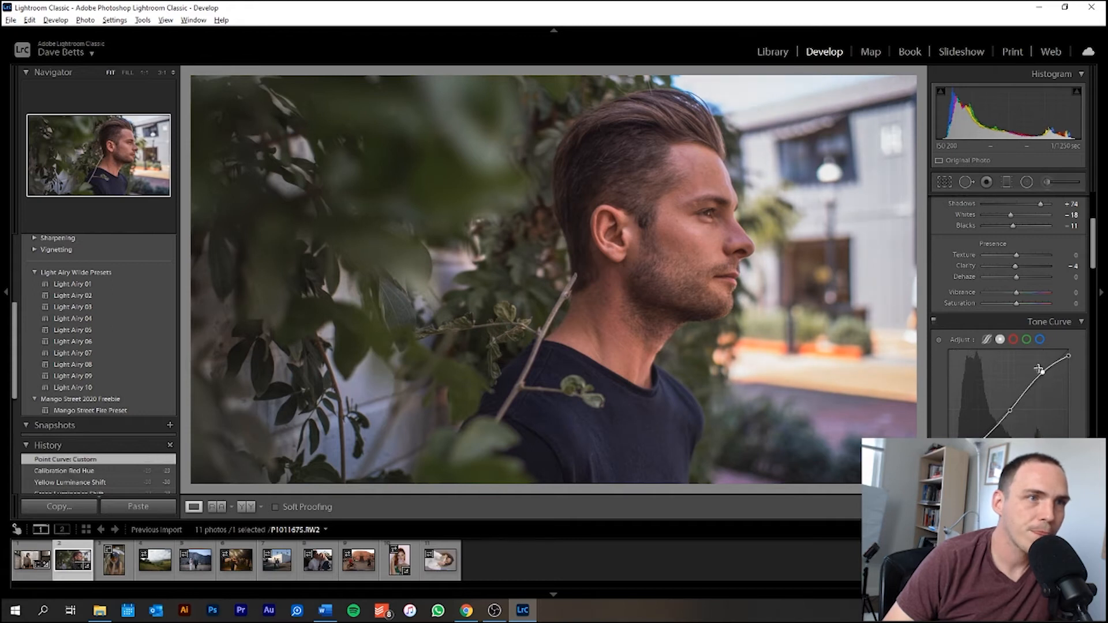
Lift the black endpoint of the portrait's tone curve to output 24 for slightly faded shadows
scroll(989, 289, down, 8)
scroll(991, 311, down, 3)
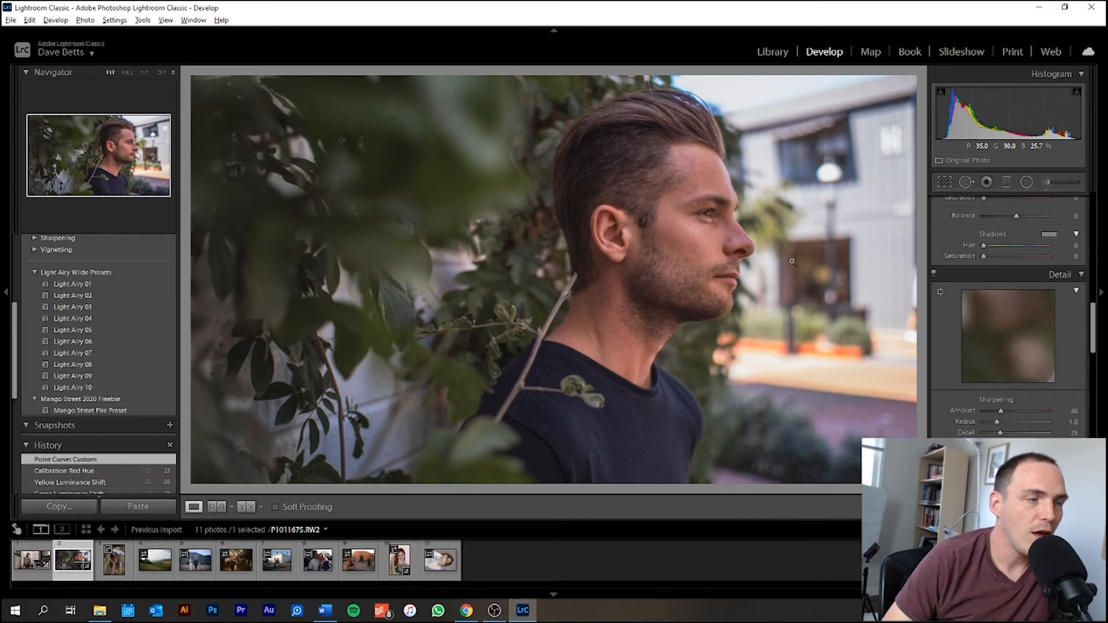
scroll(998, 310, up, 8)
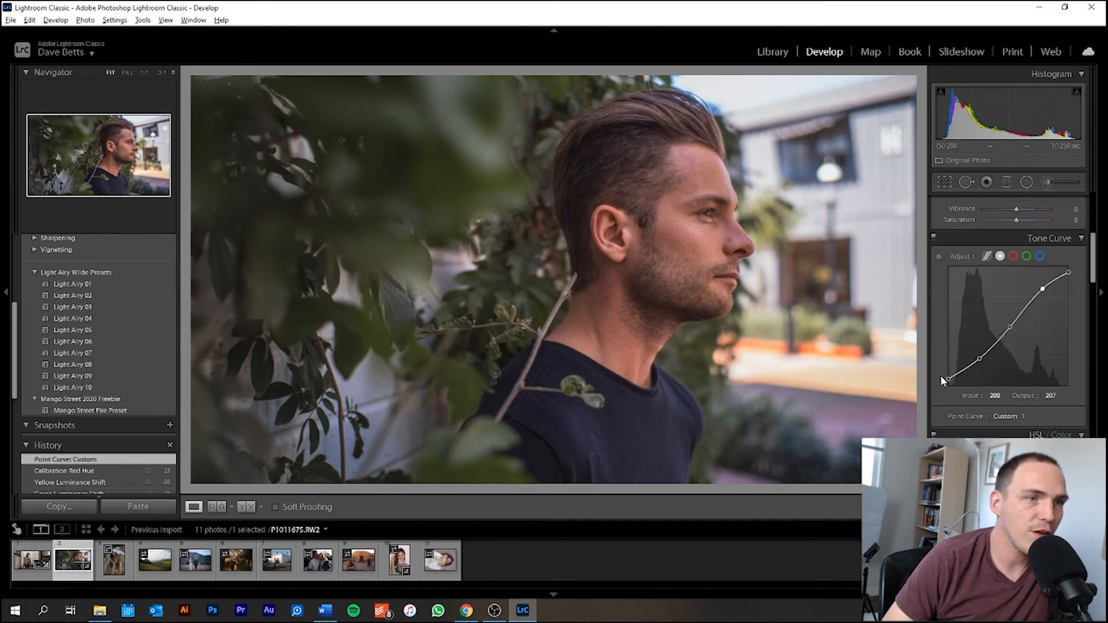
drag(950, 381, 950, 379)
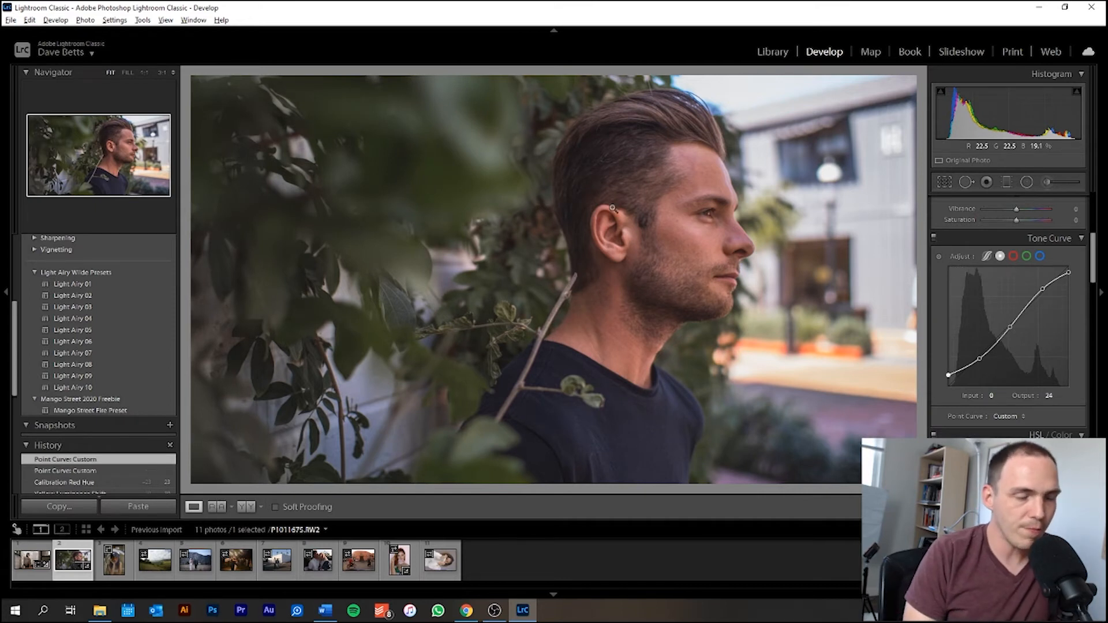
Compare the edited portrait with its unedited Before version twice, finishing on the edited view
key(backslash)
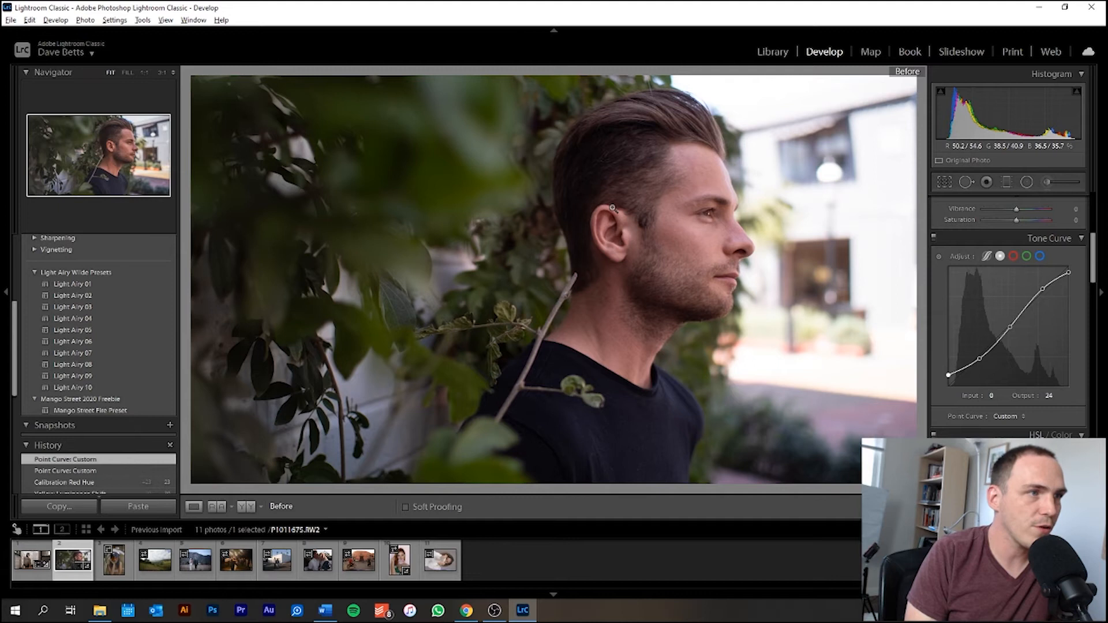
key(backslash)
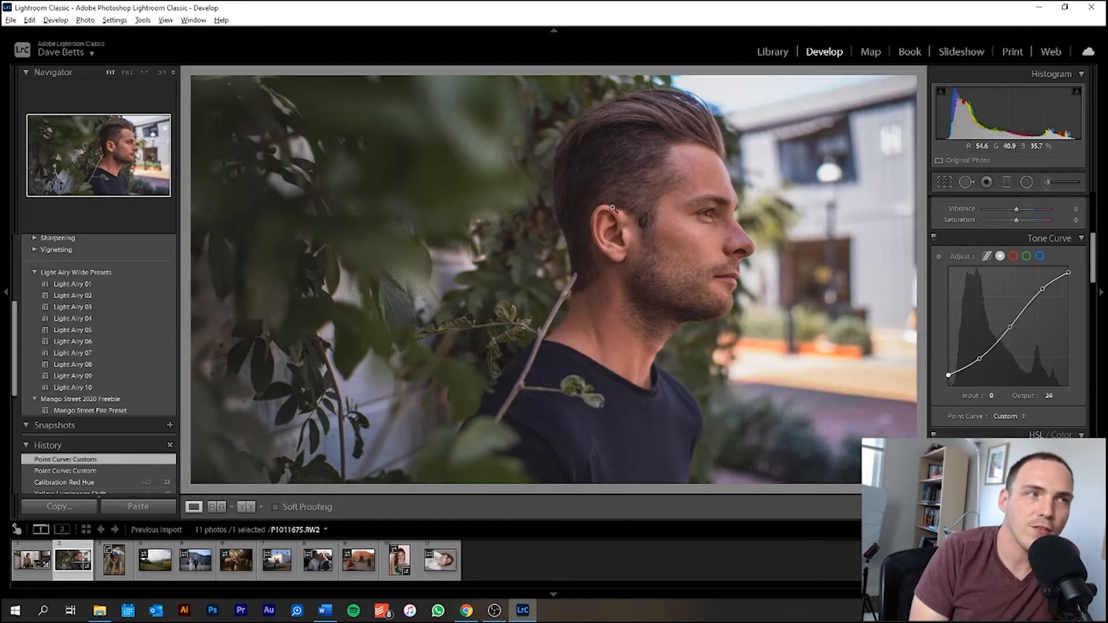
key(backslash)
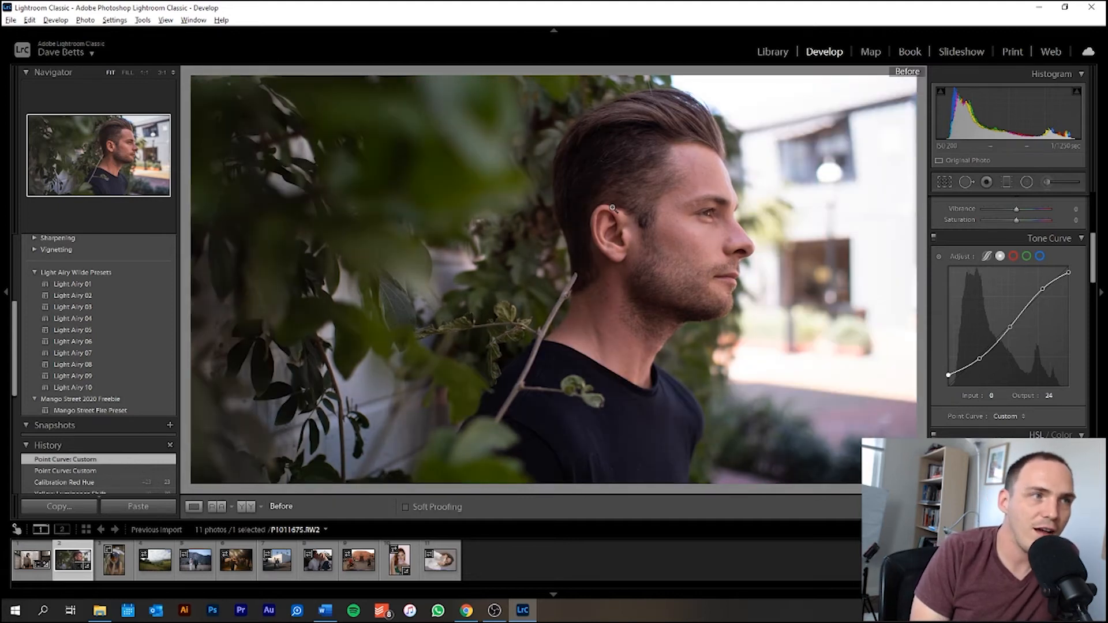
key(backslash)
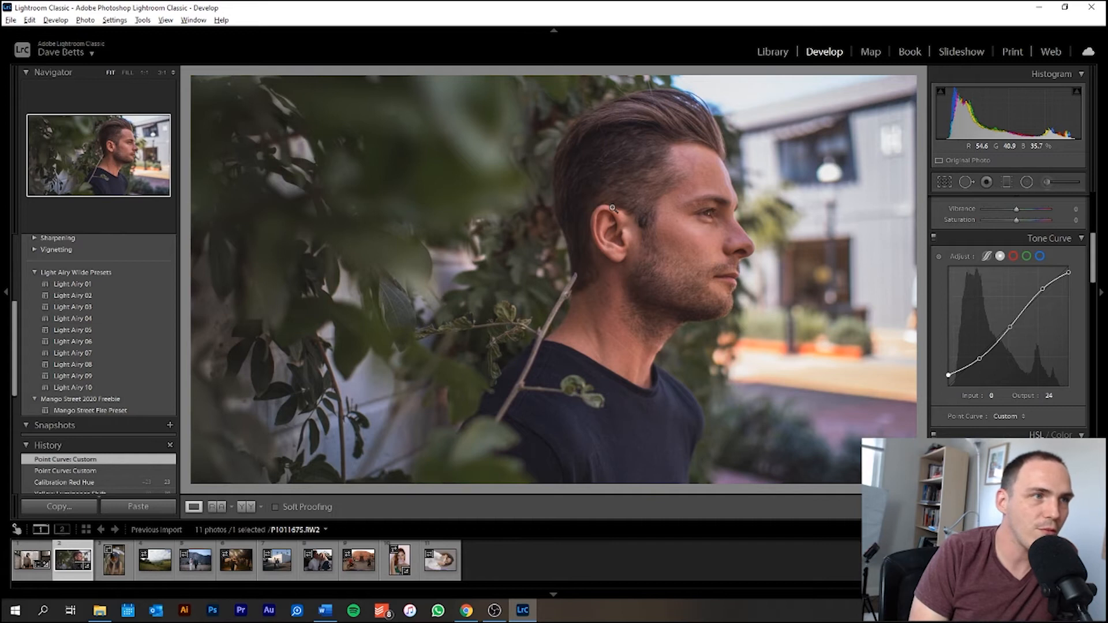
Try a warmer temperature on the portrait, reset it, and set the Tint to +5
scroll(990, 254, up, 5)
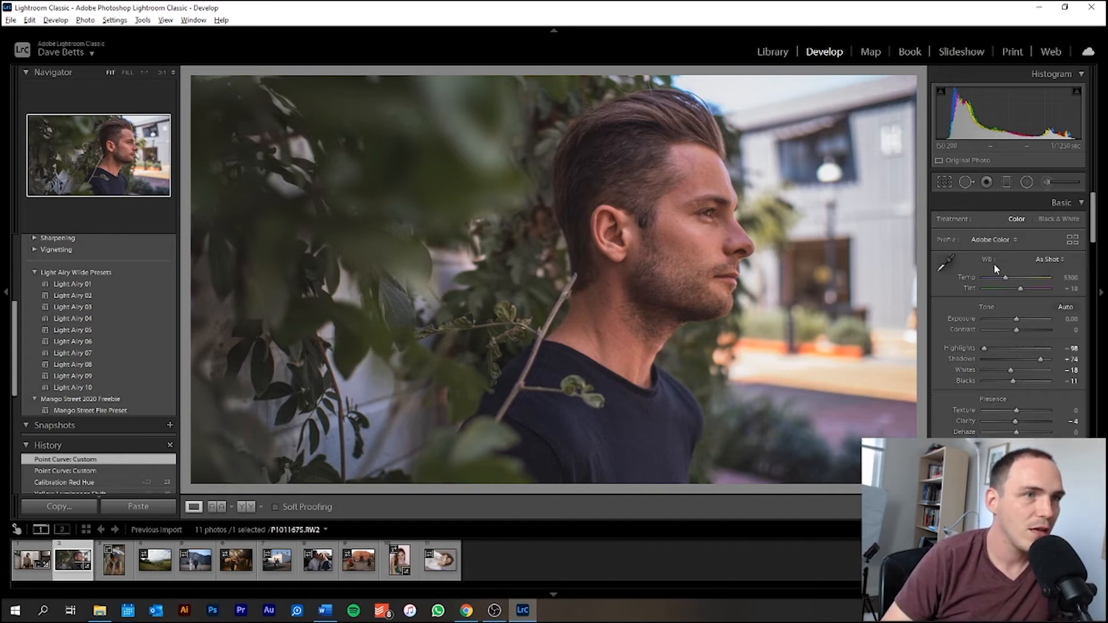
drag(1003, 277, 1008, 278)
double_click(1006, 279)
drag(1021, 288, 1017, 289)
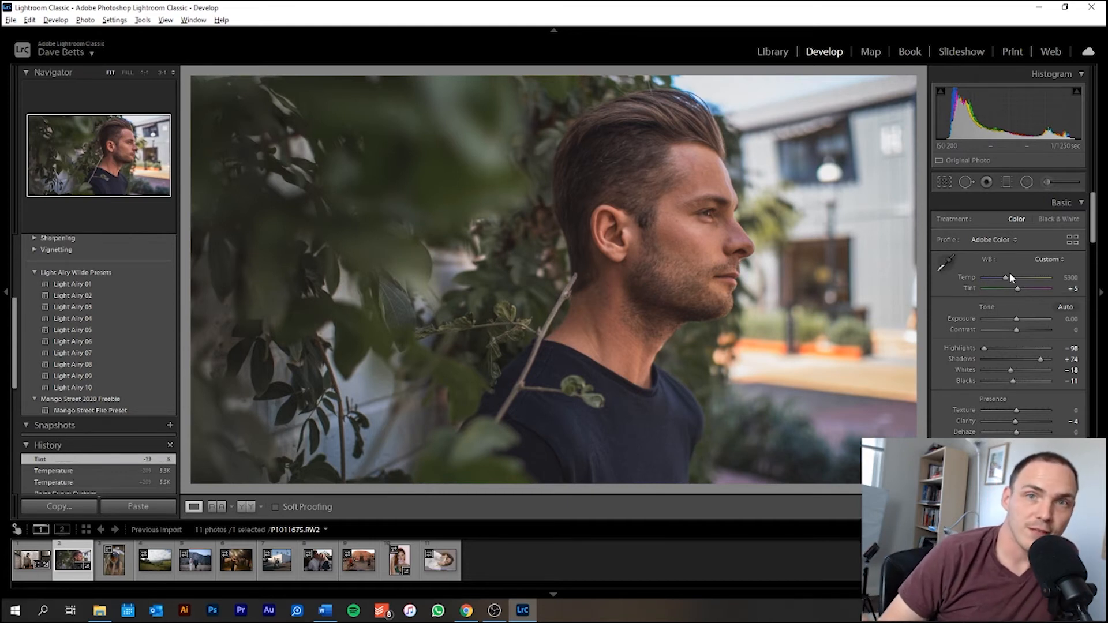
Open the third photo, the woman in orange sunglasses, and set its Exposure to +0.70
click(116, 563)
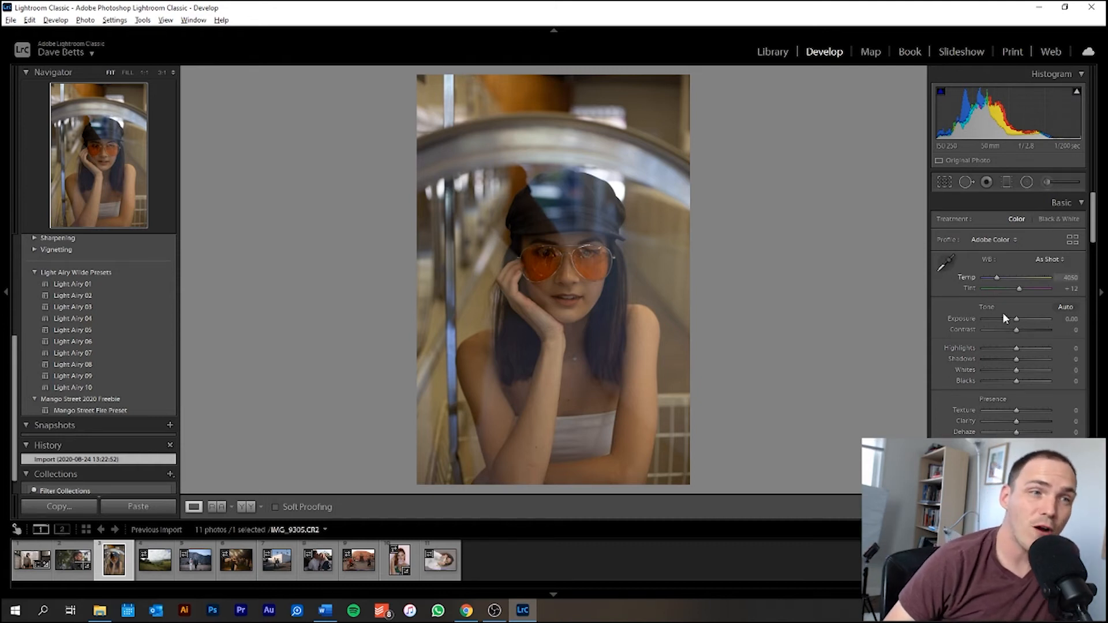
scroll(981, 276, down, 2)
scroll(988, 281, up, 2)
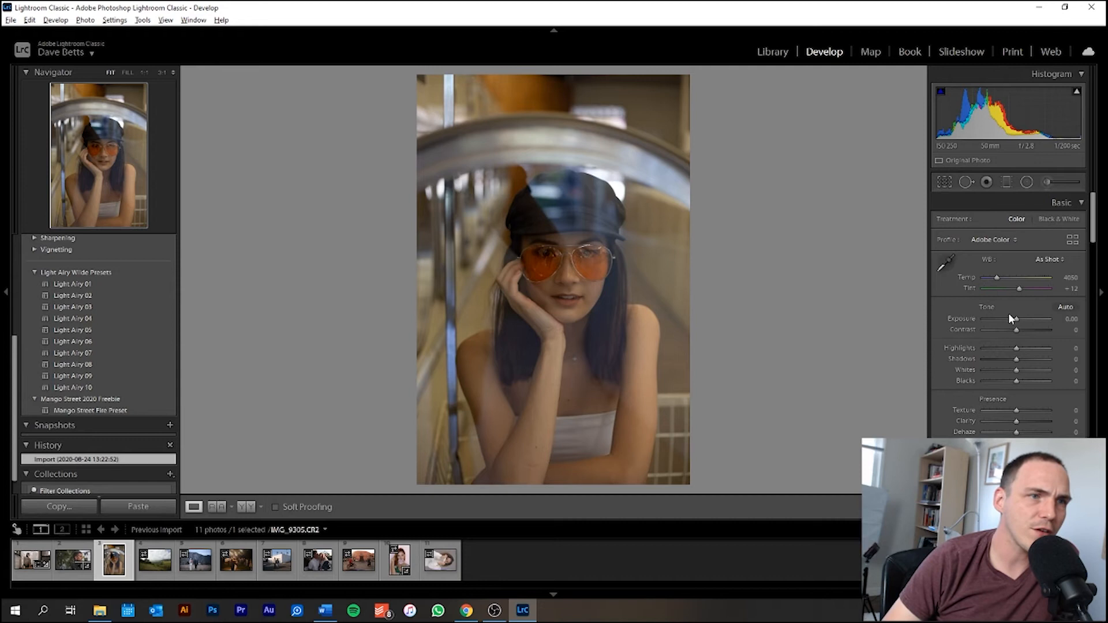
scroll(999, 347, down, 4)
scroll(976, 349, up, 4)
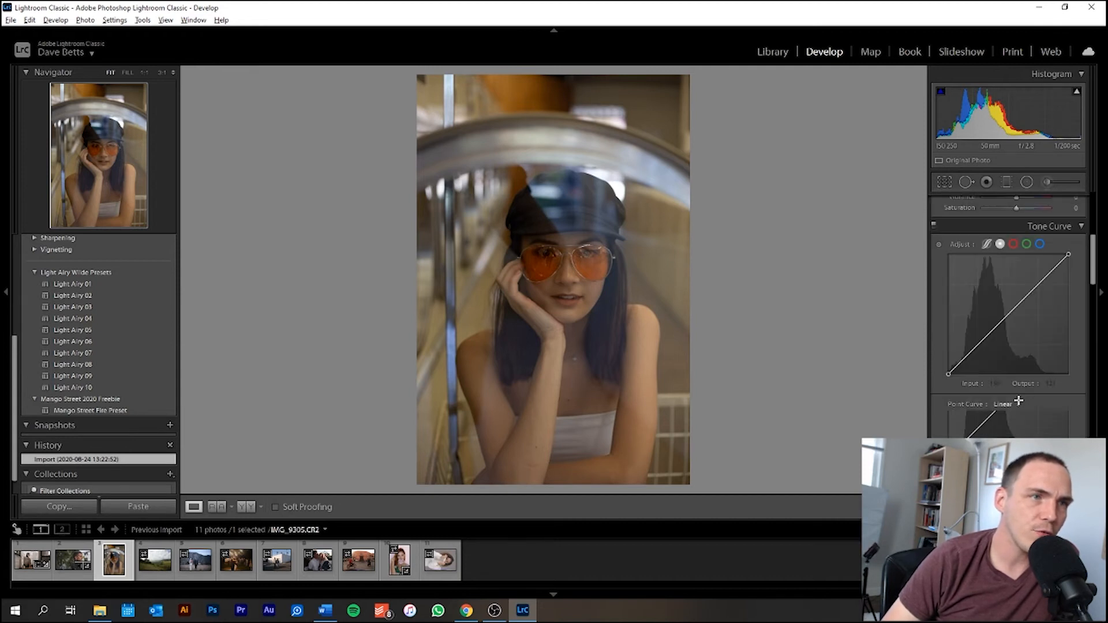
scroll(1009, 410, down, 4)
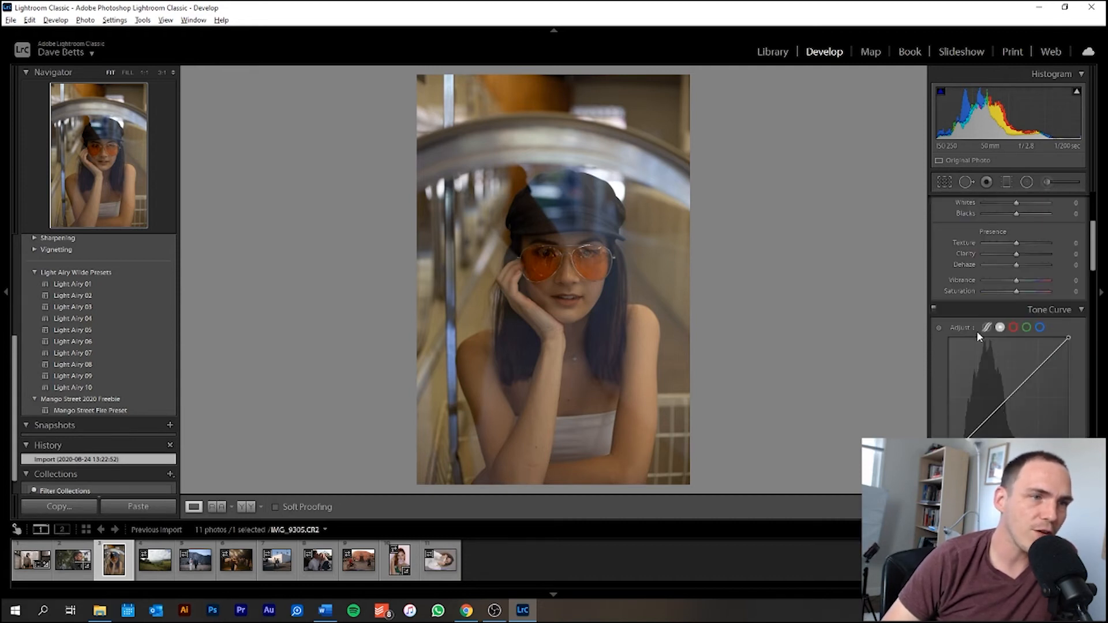
scroll(970, 358, up, 4)
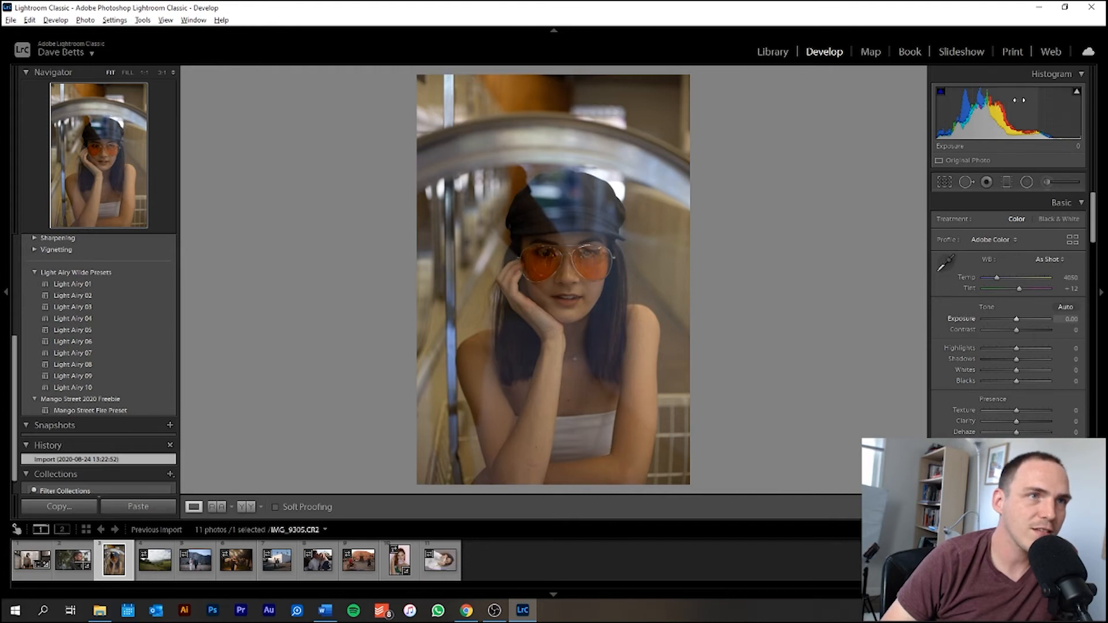
drag(1016, 316, 1021, 319)
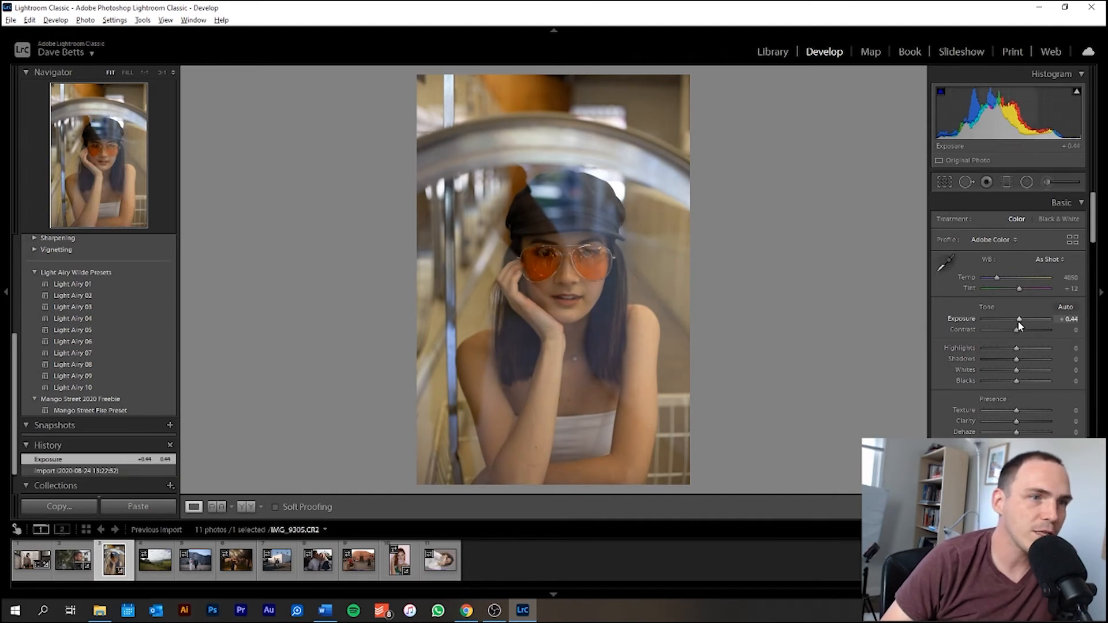
drag(1018, 322, 1017, 322)
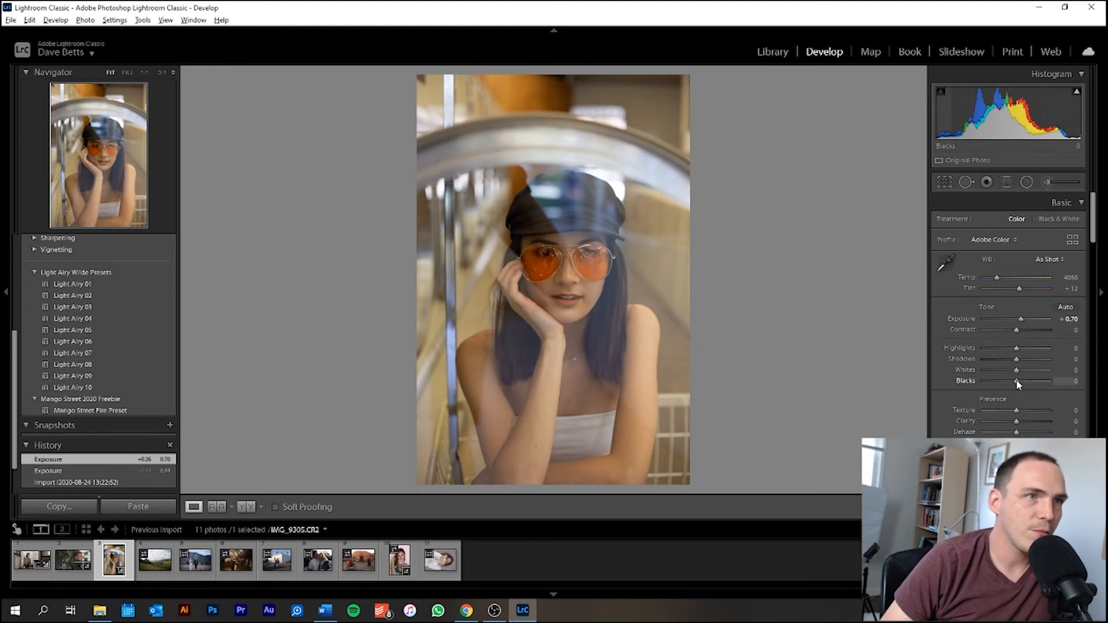
Set the sunglasses photo's Blacks to -16, Whites to +11 and Shadows to +5
drag(1014, 380, 1013, 380)
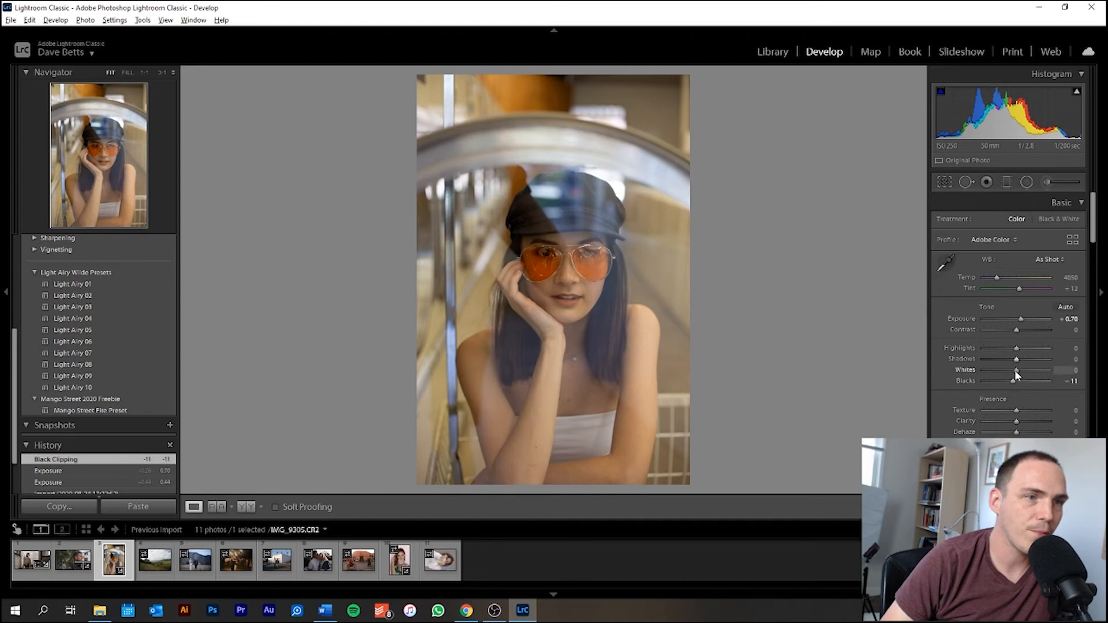
drag(1010, 381, 1009, 381)
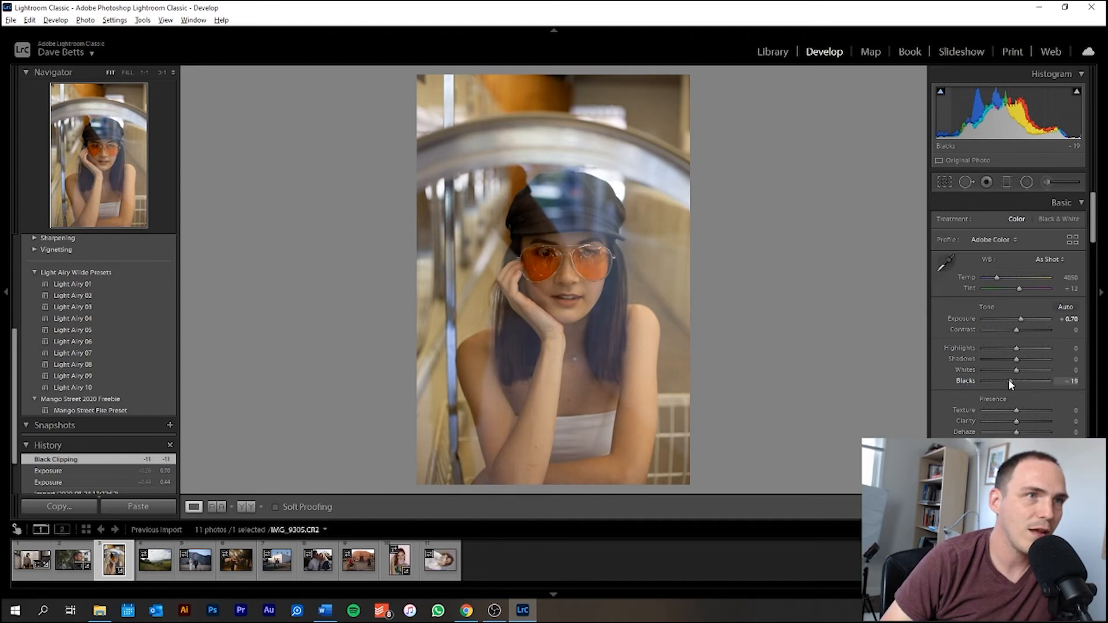
drag(1010, 381, 1010, 379)
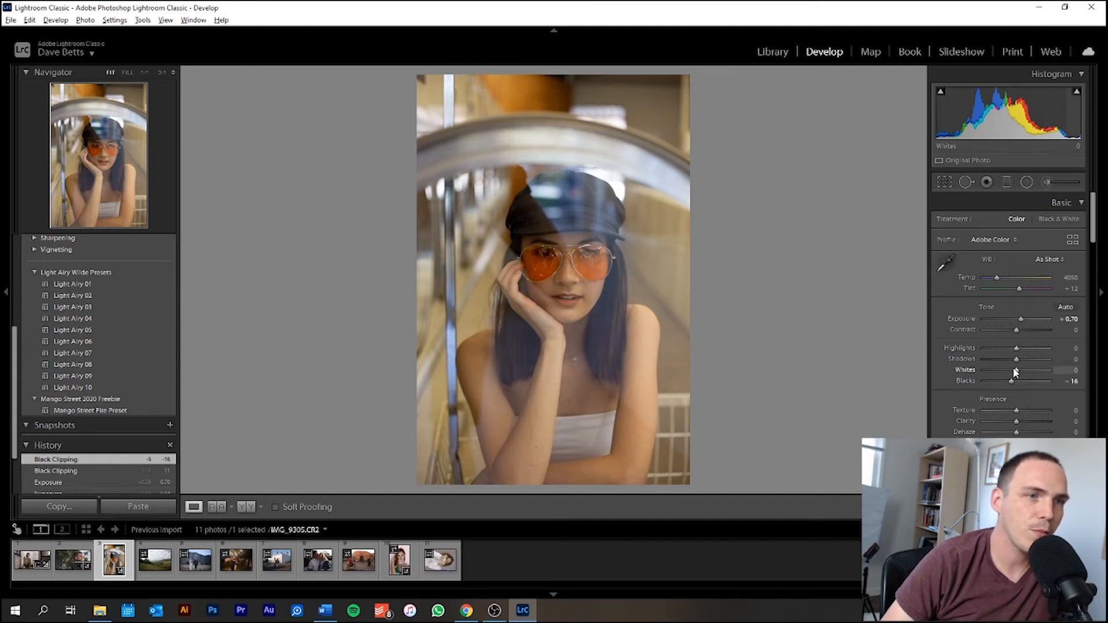
drag(1015, 370, 1017, 369)
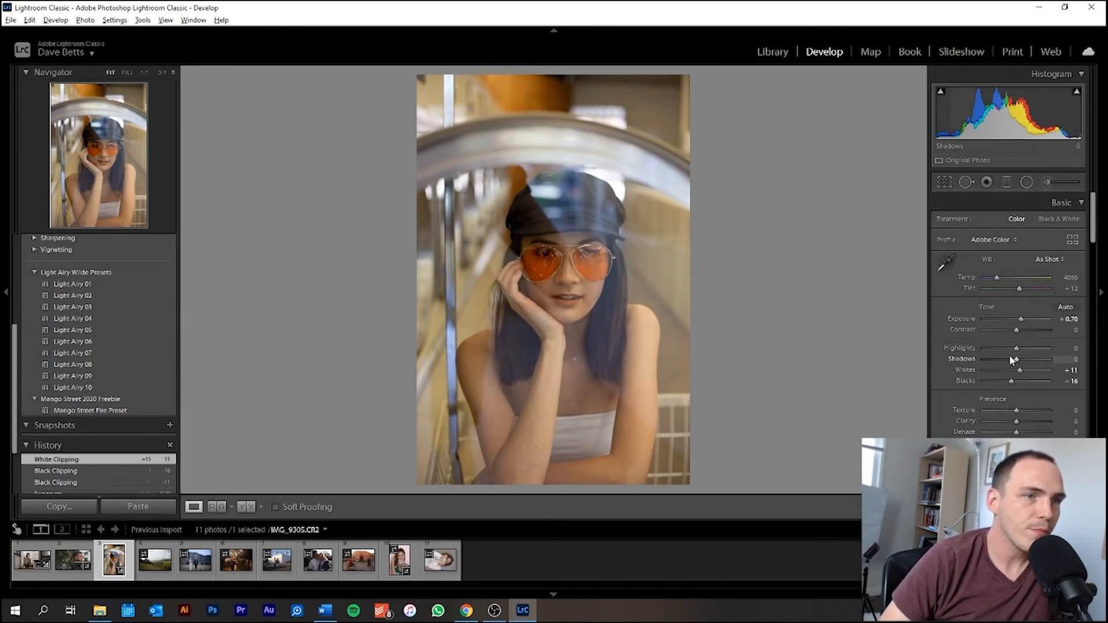
mouse_move(1020, 361)
mouse_down()
mouse_move(1032, 359)
mouse_move(1019, 359)
mouse_up()
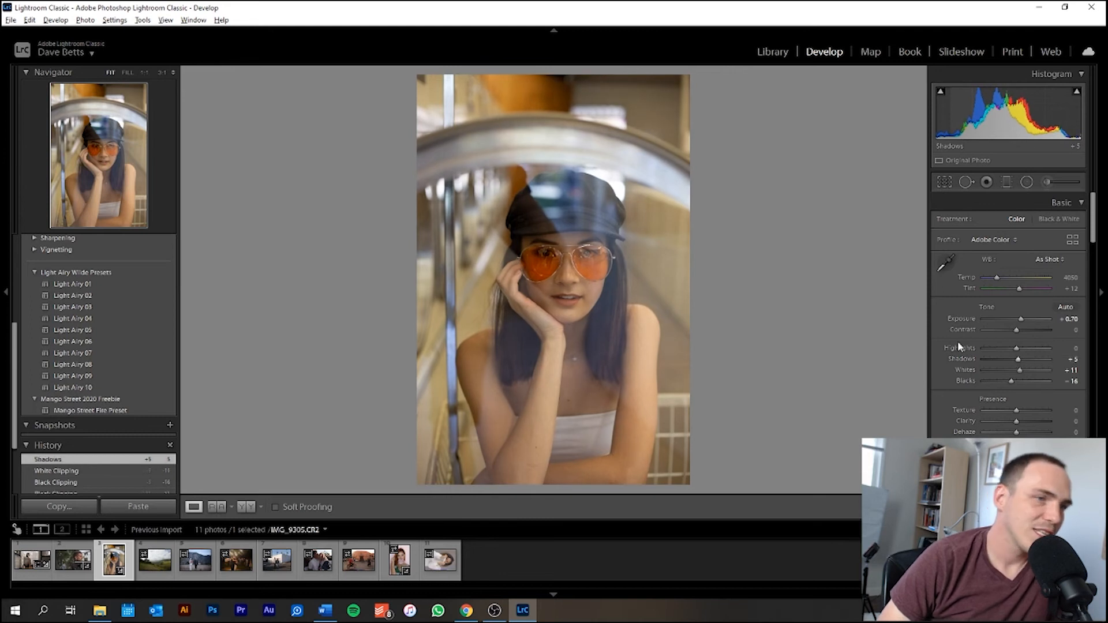
Set Clarity to -7 and try a Vibrance of +9 before resetting Vibrance to 0
scroll(1004, 381, down, 2)
scroll(1003, 377, down, 3)
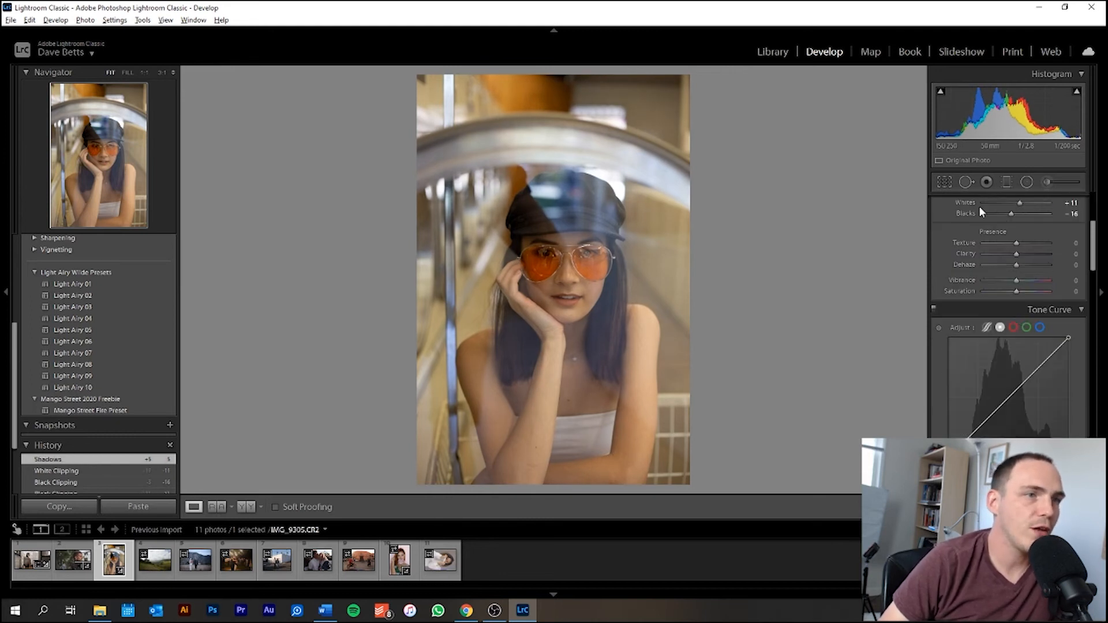
mouse_move(1016, 255)
mouse_down()
mouse_move(1046, 255)
mouse_move(987, 244)
mouse_move(1015, 259)
mouse_up()
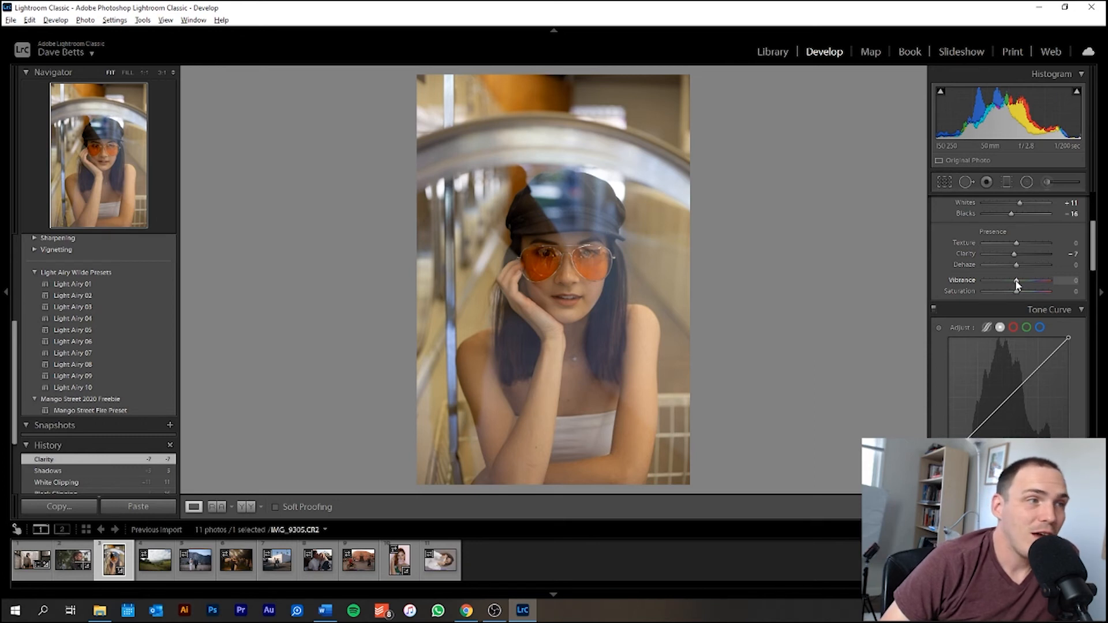
drag(1019, 280, 1020, 283)
double_click(1020, 283)
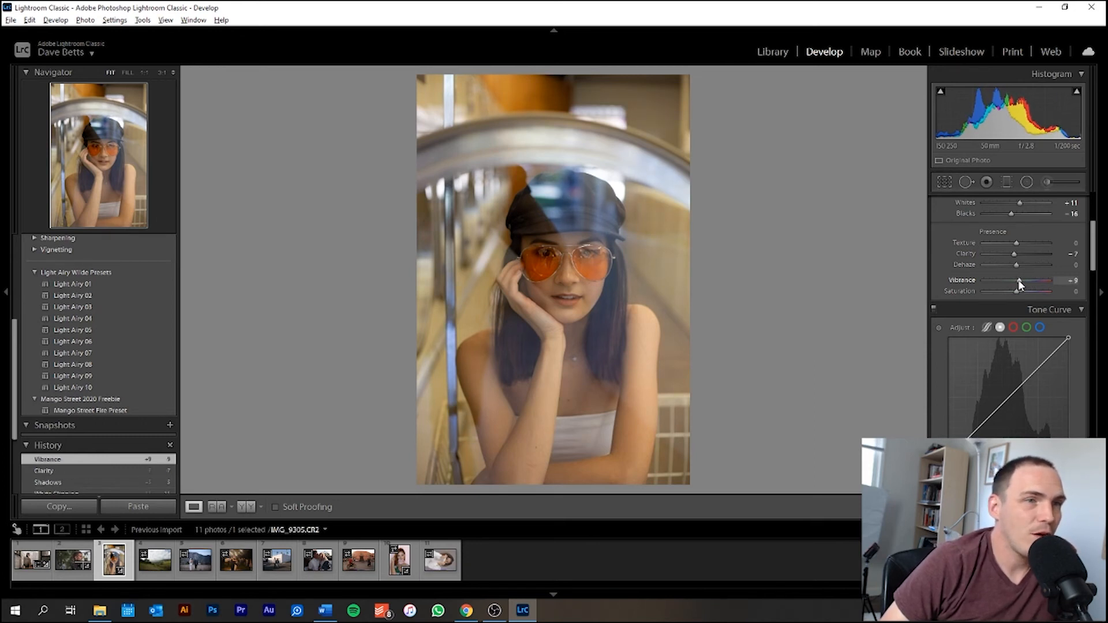
Add shadow, midtone and highlight points to the tone curve, and fade it by raising the black endpoint and lowering the white endpoint
click(979, 429)
drag(979, 430, 978, 432)
click(1039, 368)
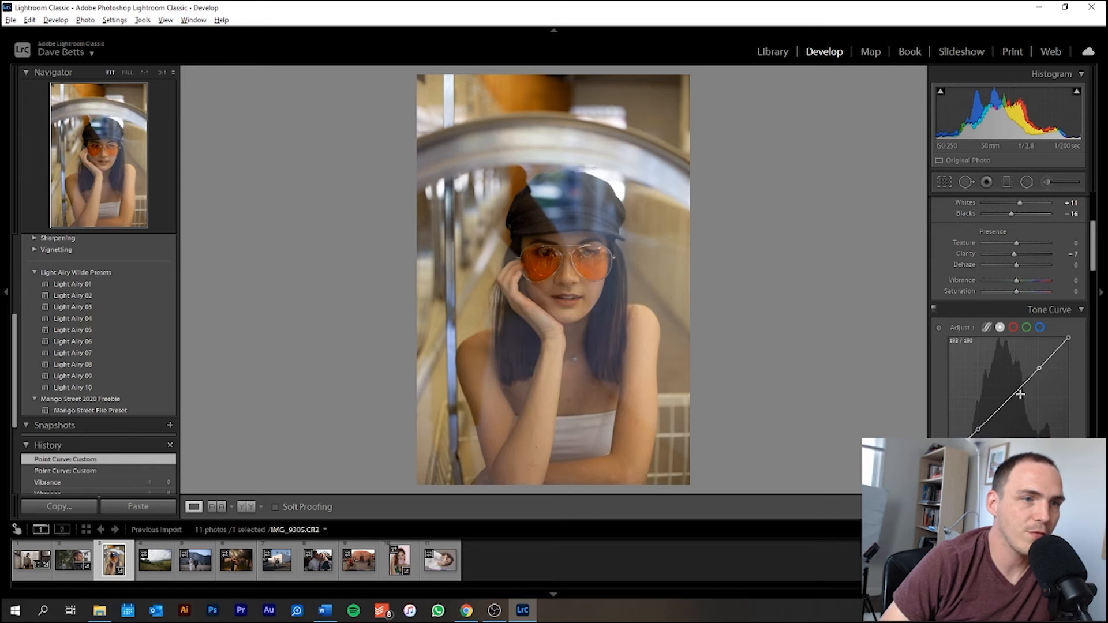
click(1009, 398)
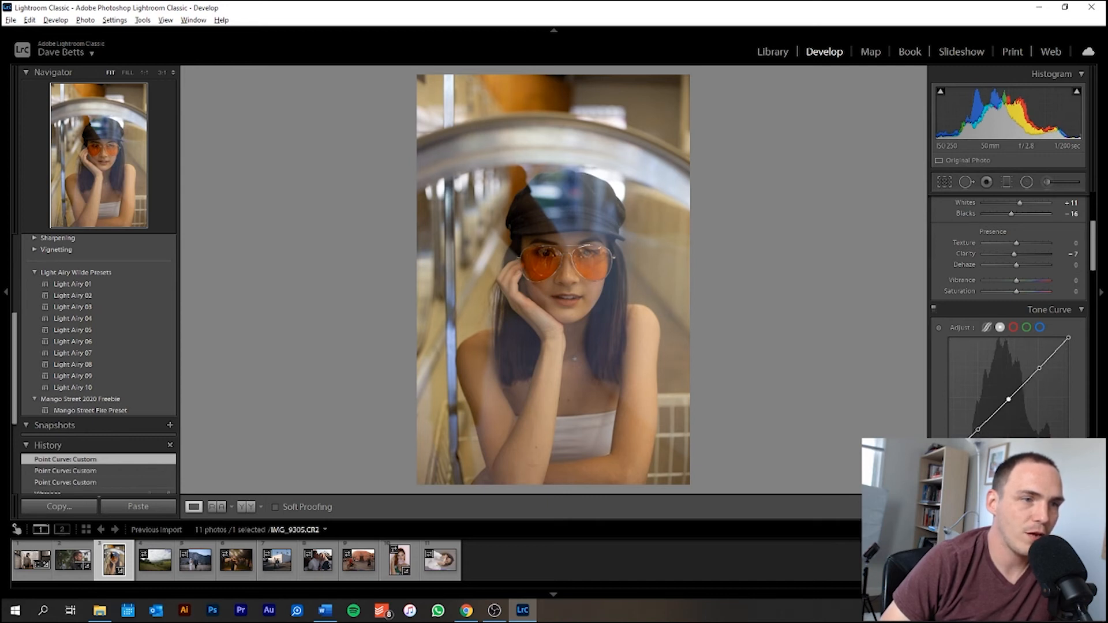
drag(949, 458, 950, 452)
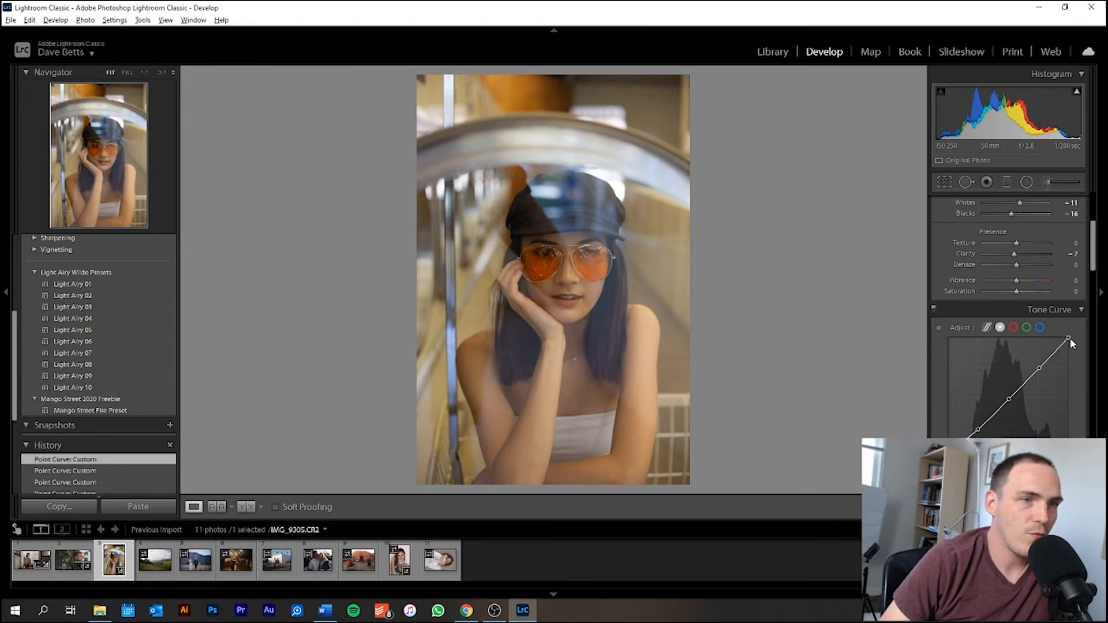
drag(1069, 339, 1069, 343)
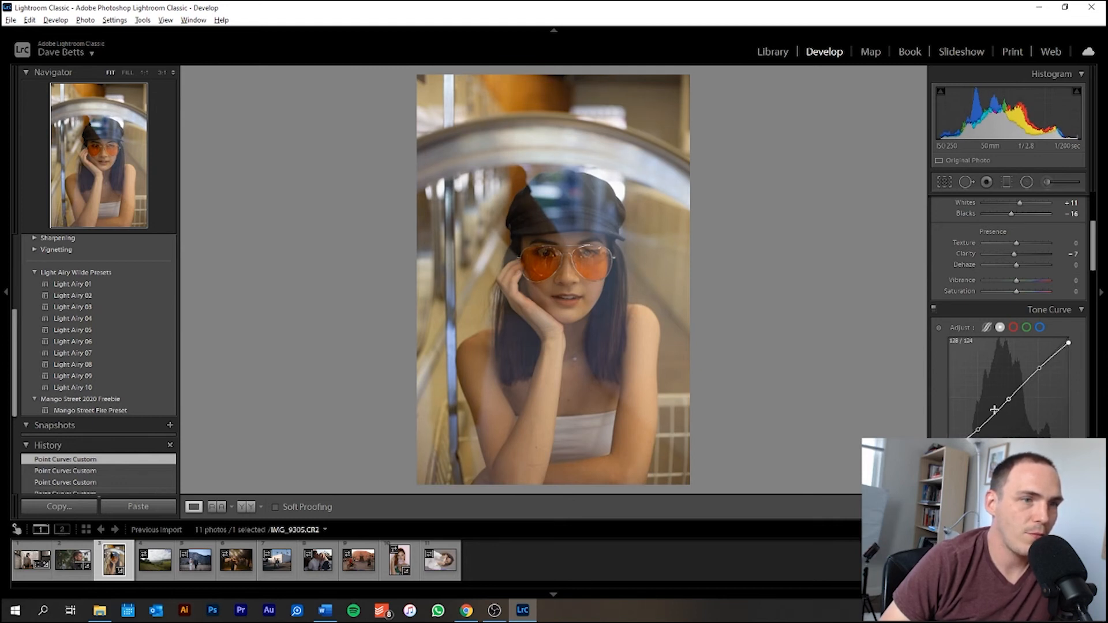
Lower the tone curve's shadow point and set its highlight point to input 195, output 193
drag(978, 432, 979, 436)
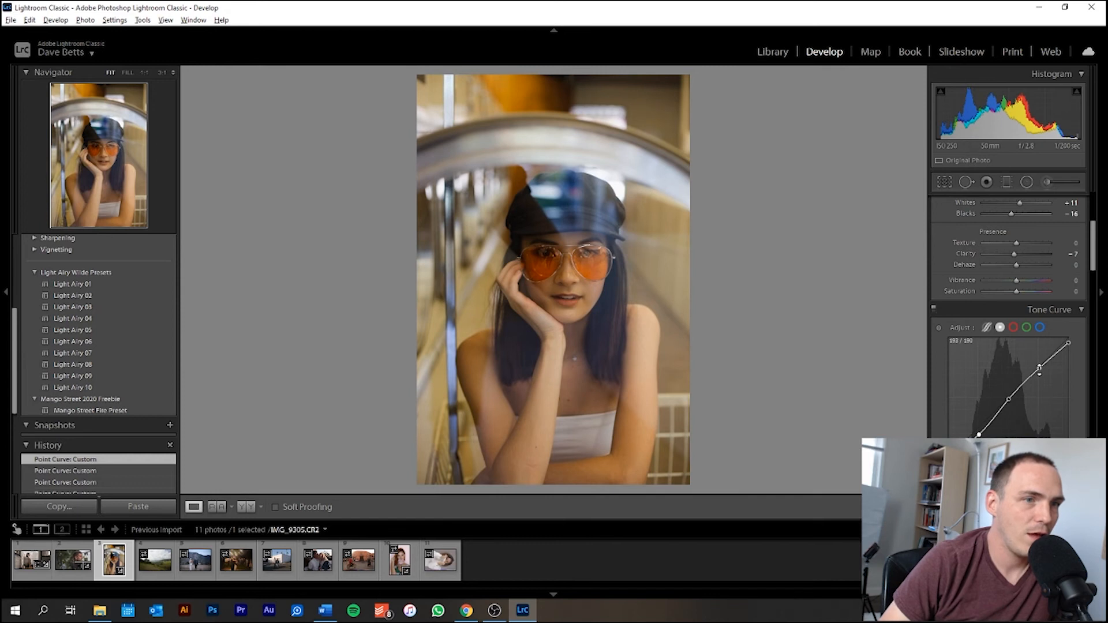
drag(1039, 368, 1040, 363)
mouse_move(1040, 362)
mouse_down()
mouse_move(1039, 353)
mouse_move(1042, 371)
mouse_up()
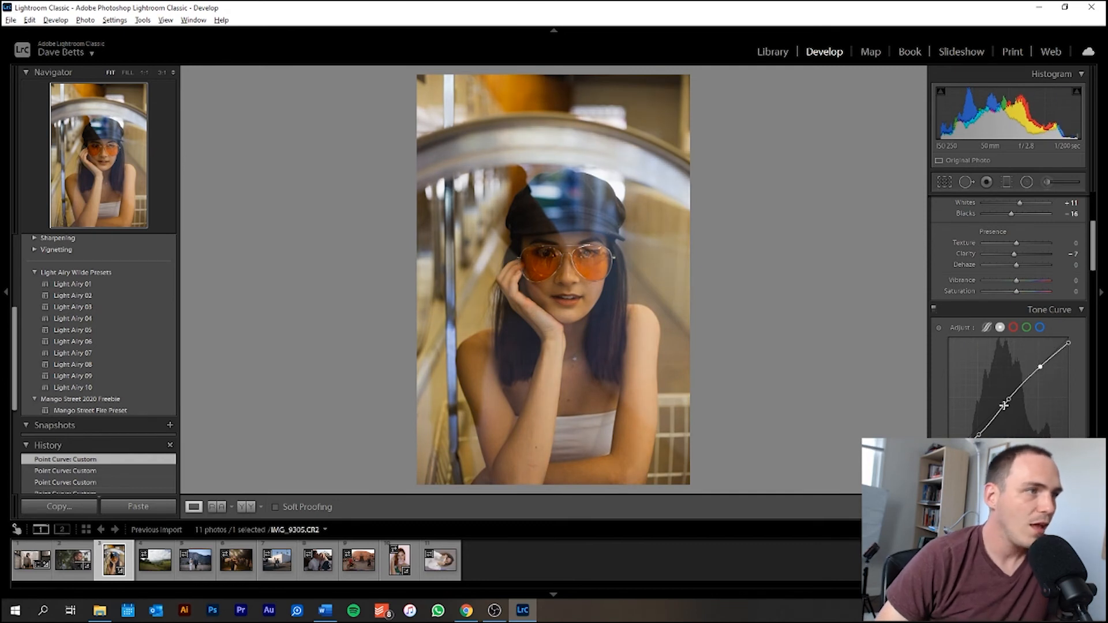
Try a Red Primary Hue of -39 and Saturation of -42 in the camera calibration, resetting each to 0
scroll(1019, 393, down, 5)
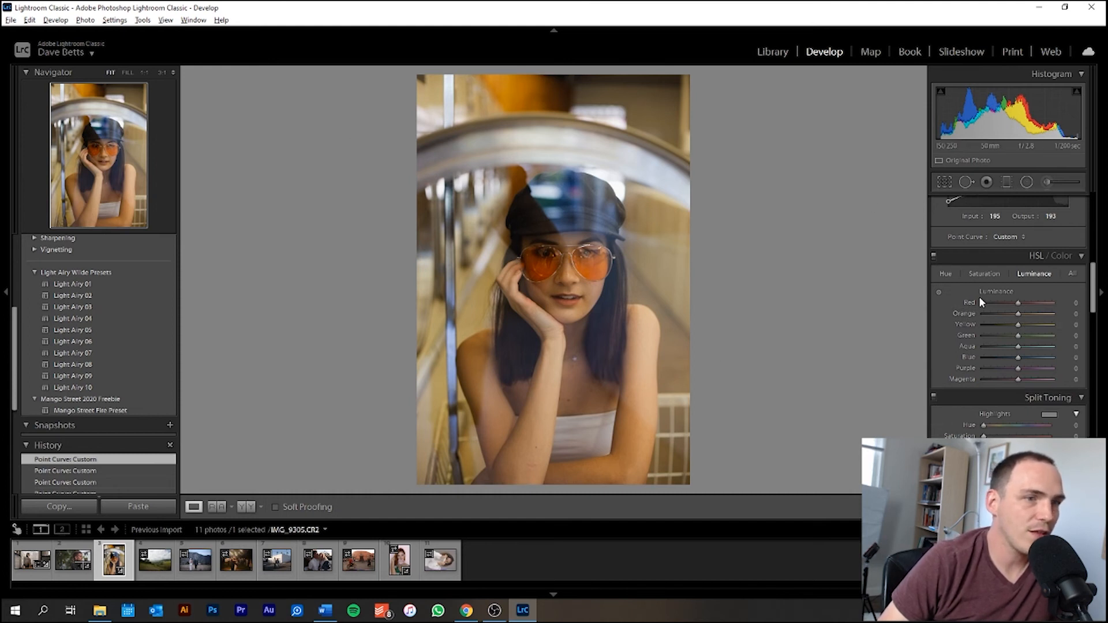
scroll(980, 297, down, 2)
scroll(981, 298, down, 15)
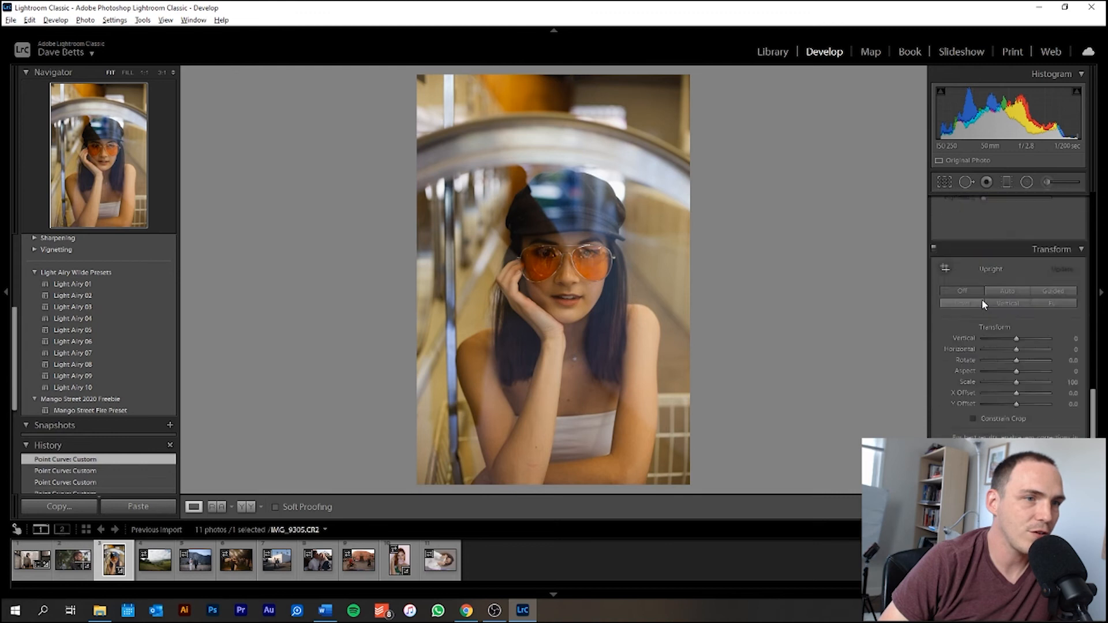
scroll(988, 300, down, 4)
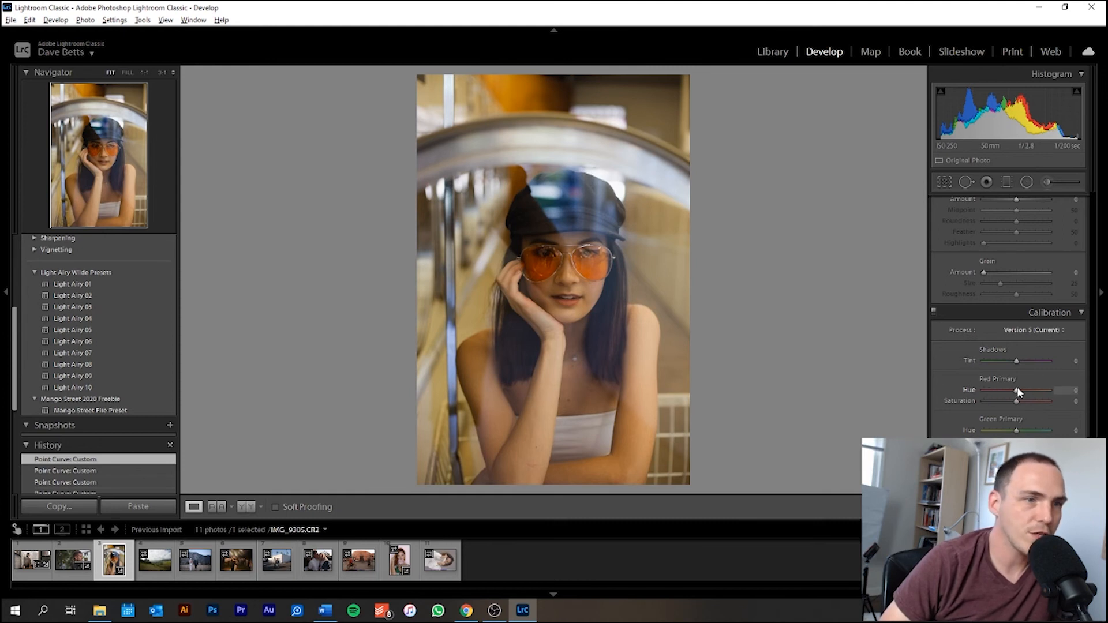
mouse_move(1015, 391)
mouse_down()
mouse_move(998, 390)
mouse_move(1020, 391)
mouse_move(1000, 389)
mouse_move(1004, 402)
mouse_up()
double_click(1002, 390)
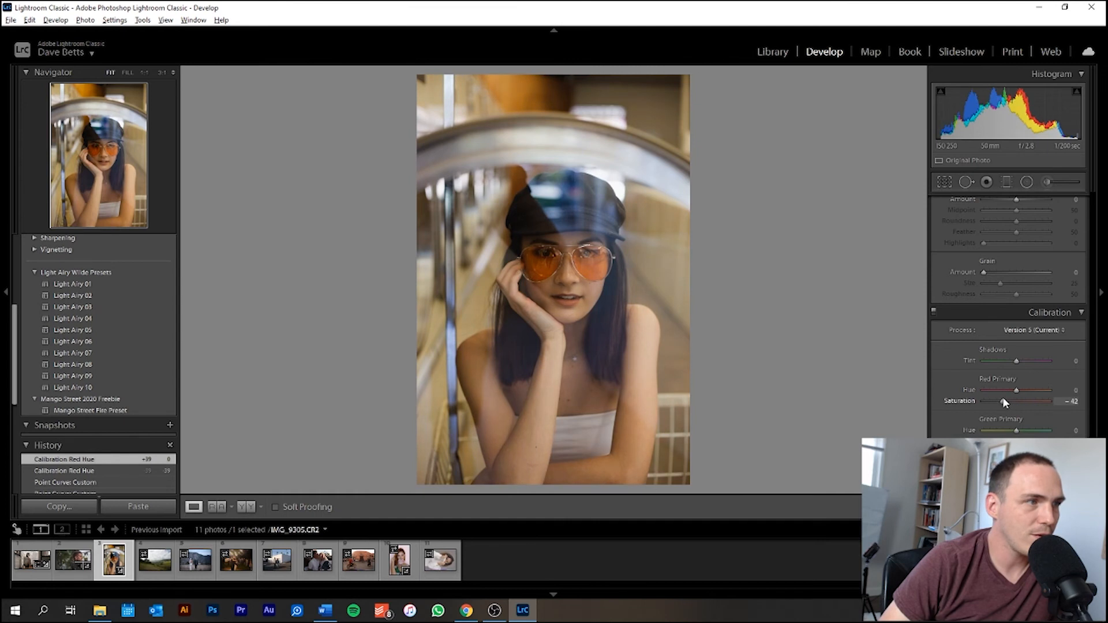
double_click(1004, 402)
scroll(1004, 399, up, 5)
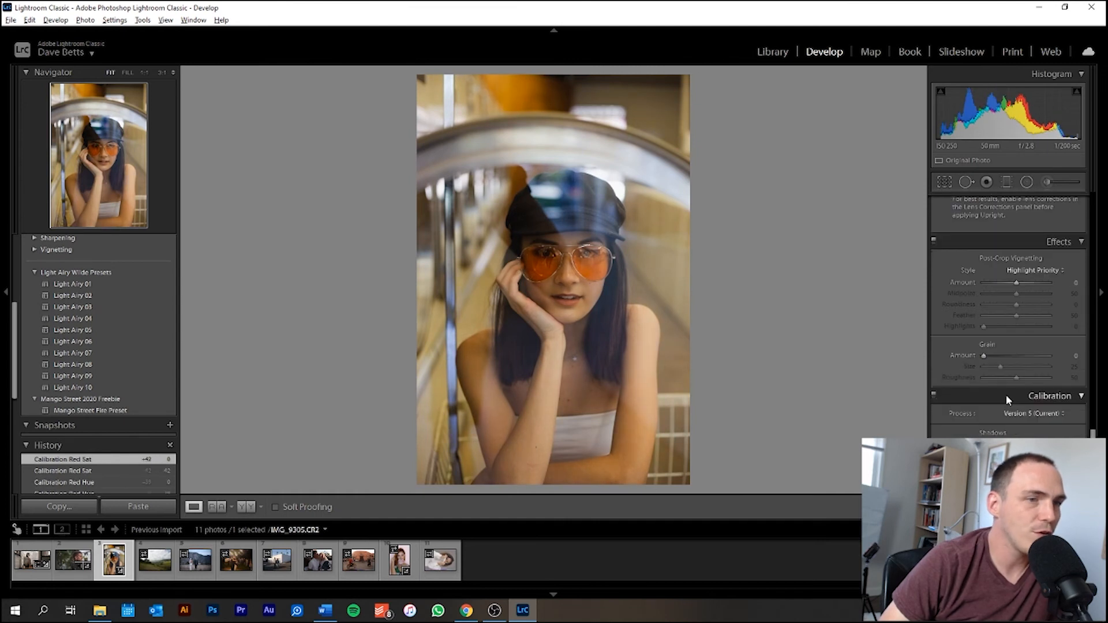
Split-tone the photo with highlights at Hue 322, Saturation 5 and shadows at Hue 360, Saturation 8
scroll(1006, 395, up, 10)
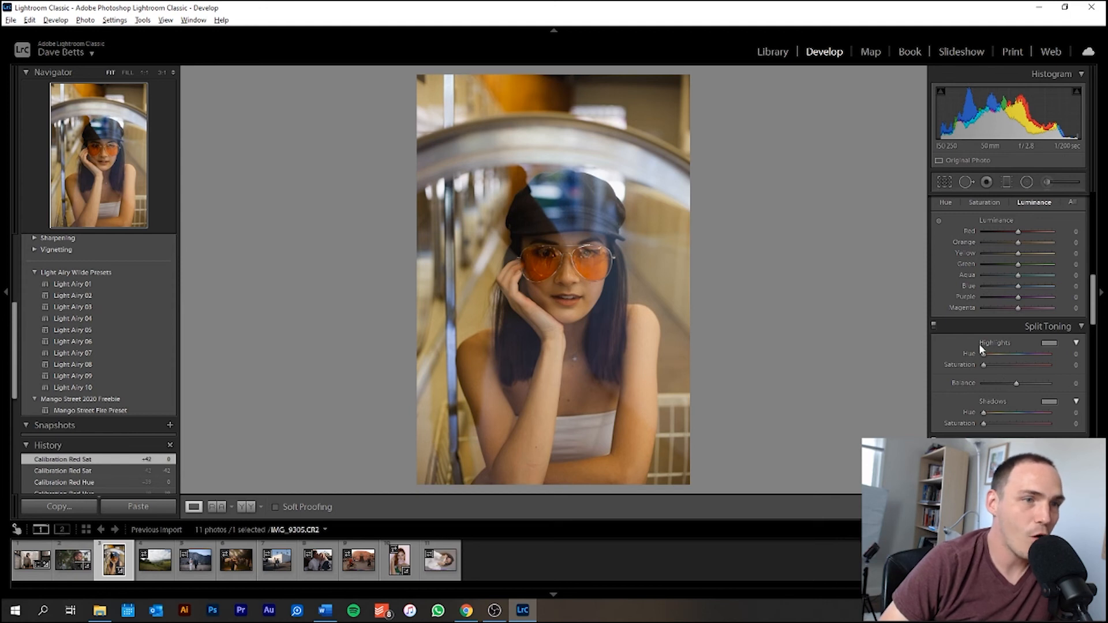
mouse_move(984, 354)
mouse_down()
mouse_move(998, 365)
mouse_move(995, 352)
mouse_move(1037, 354)
mouse_move(973, 363)
mouse_move(987, 364)
mouse_up()
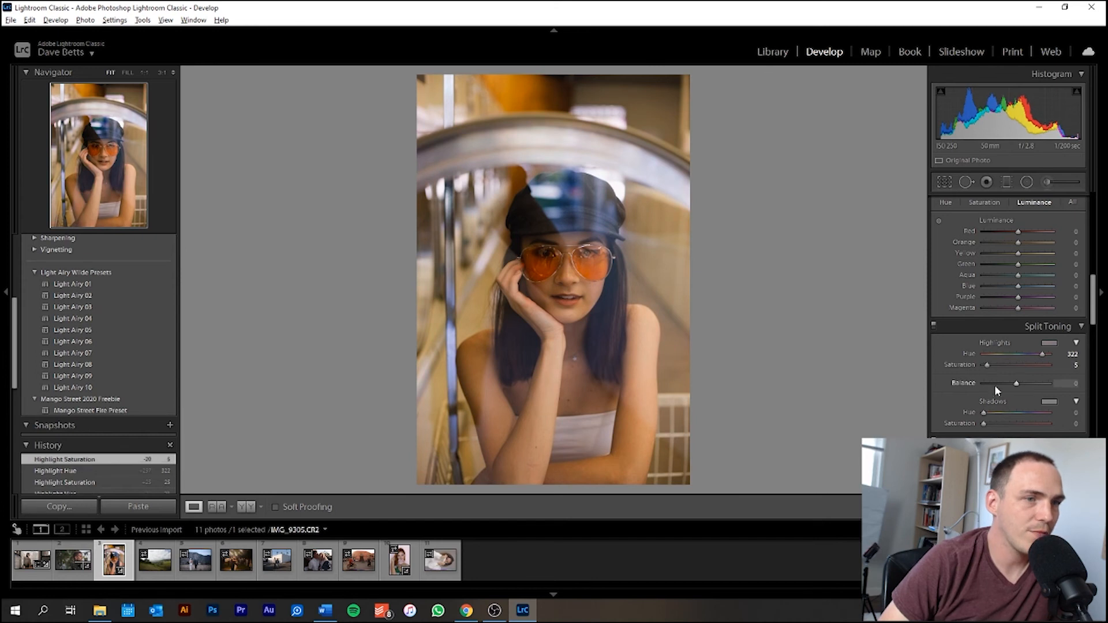
mouse_move(985, 423)
mouse_down()
mouse_move(1055, 413)
mouse_move(991, 424)
mouse_up()
Compare the photo with split toning disabled and enabled, leaving the effect on
click(934, 326)
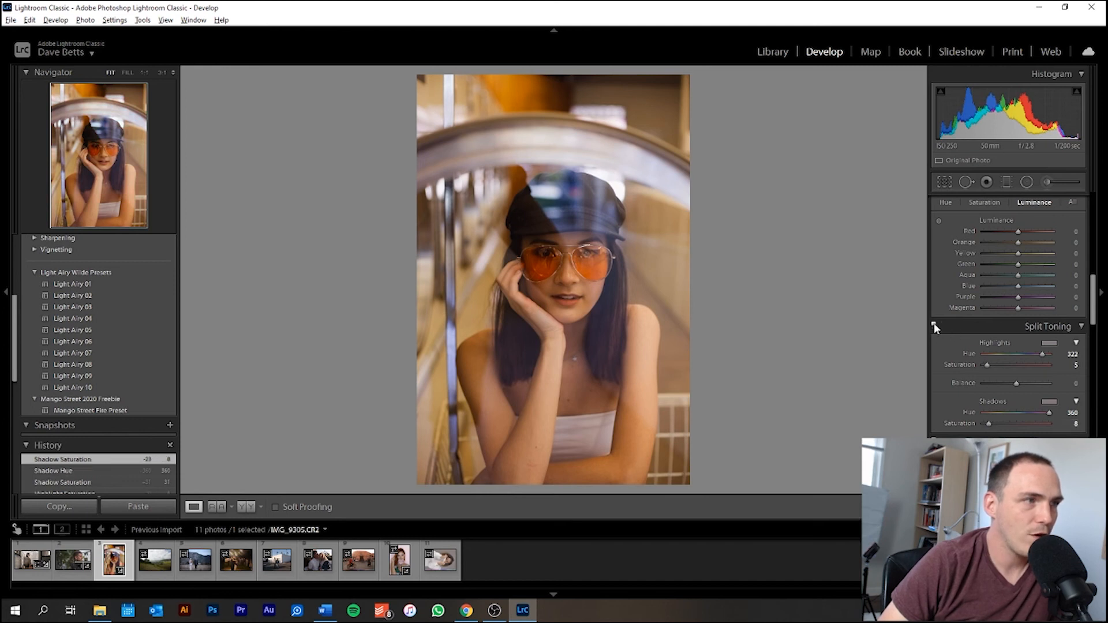
click(934, 326)
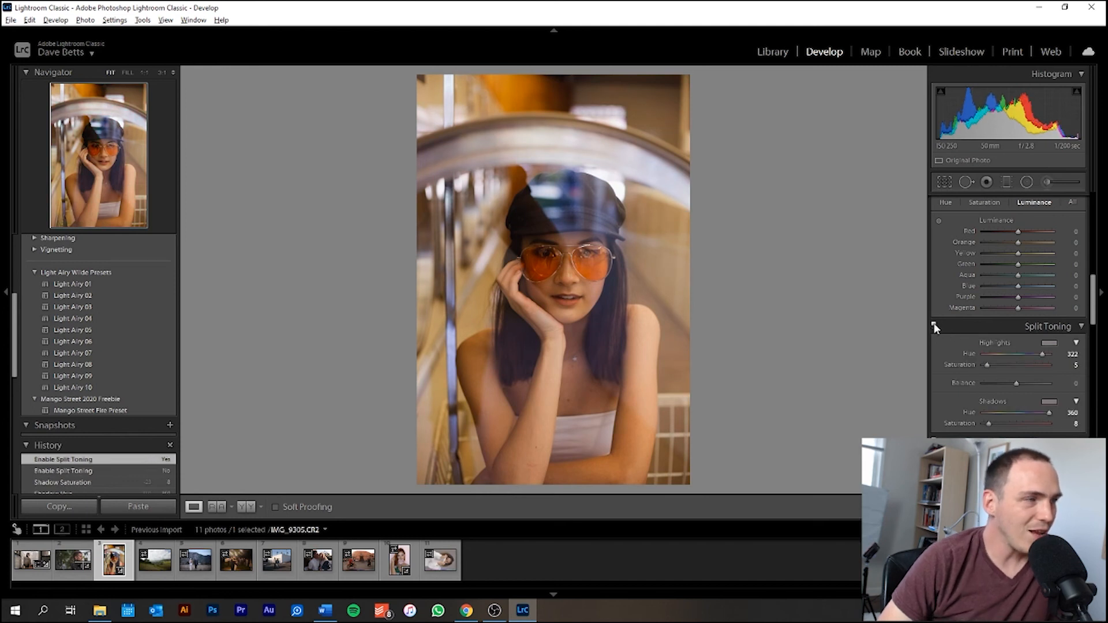
click(934, 326)
click(935, 325)
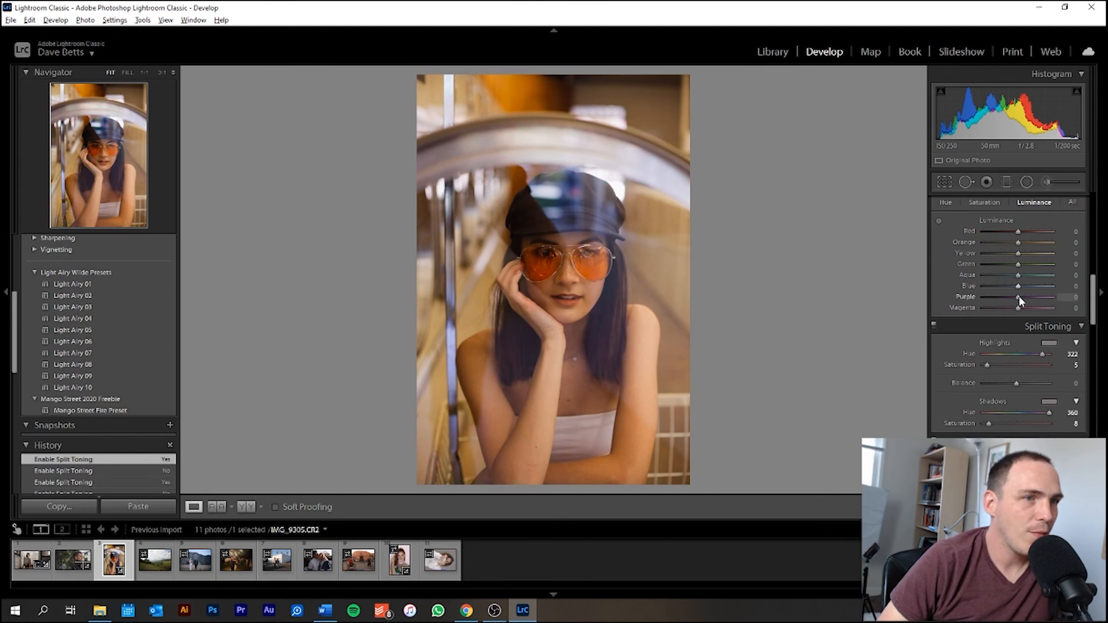
Try a Yellow Luminance of -27, resetting it to 0
mouse_move(1016, 253)
mouse_down()
mouse_move(987, 253)
mouse_move(1006, 254)
mouse_up()
double_click(1006, 255)
Set the Yellow Saturation to -40 and try a Red Saturation of +17 before resetting Red to 0
click(992, 203)
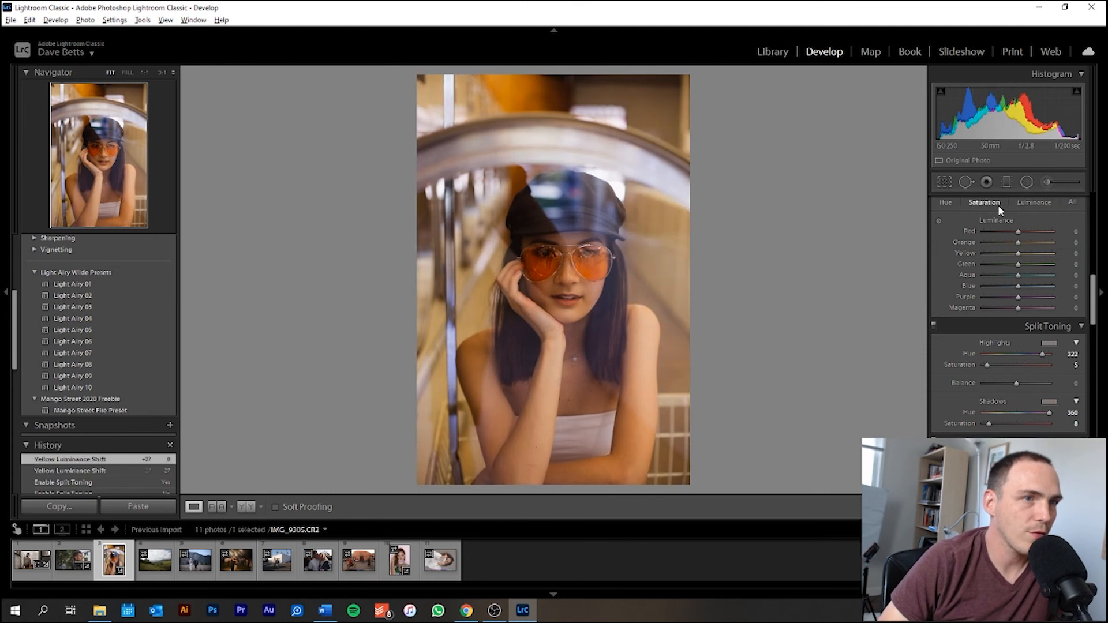
mouse_move(1012, 254)
mouse_down()
mouse_move(1007, 240)
mouse_move(1020, 241)
mouse_up()
double_click(1020, 240)
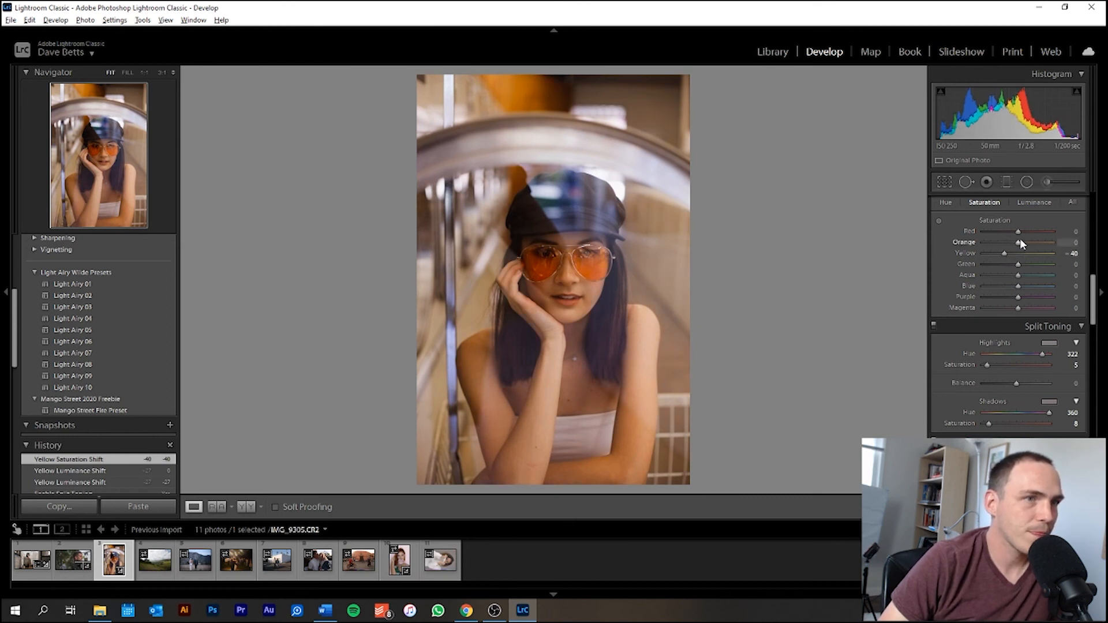
drag(1027, 231, 1024, 230)
double_click(1023, 230)
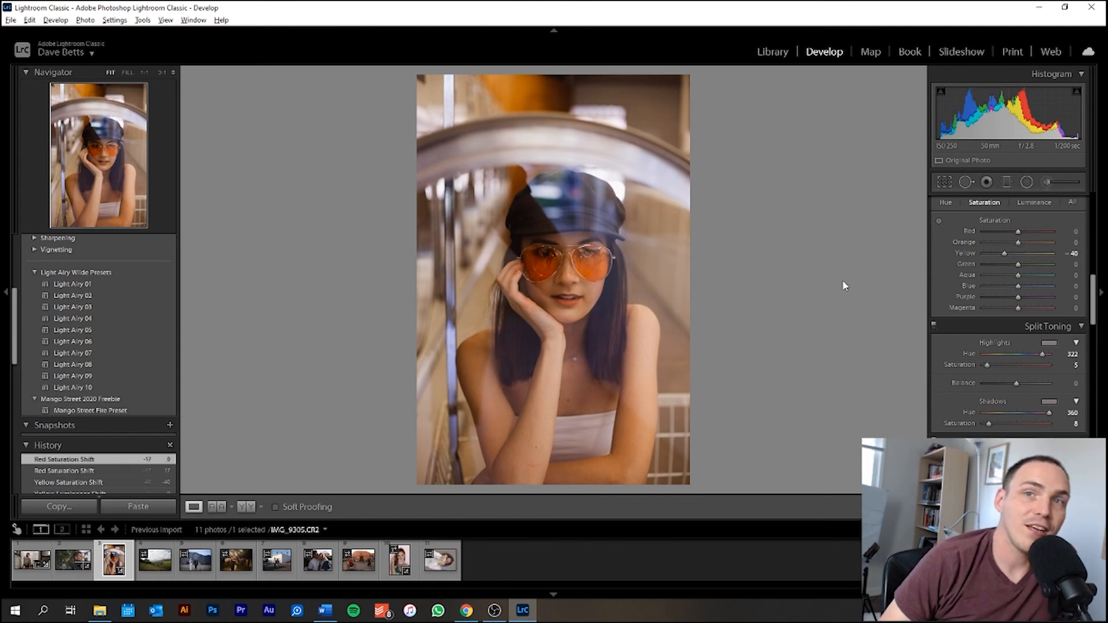
Compare the edited portrait with its original Before view, returning to the edited version
key(backslash)
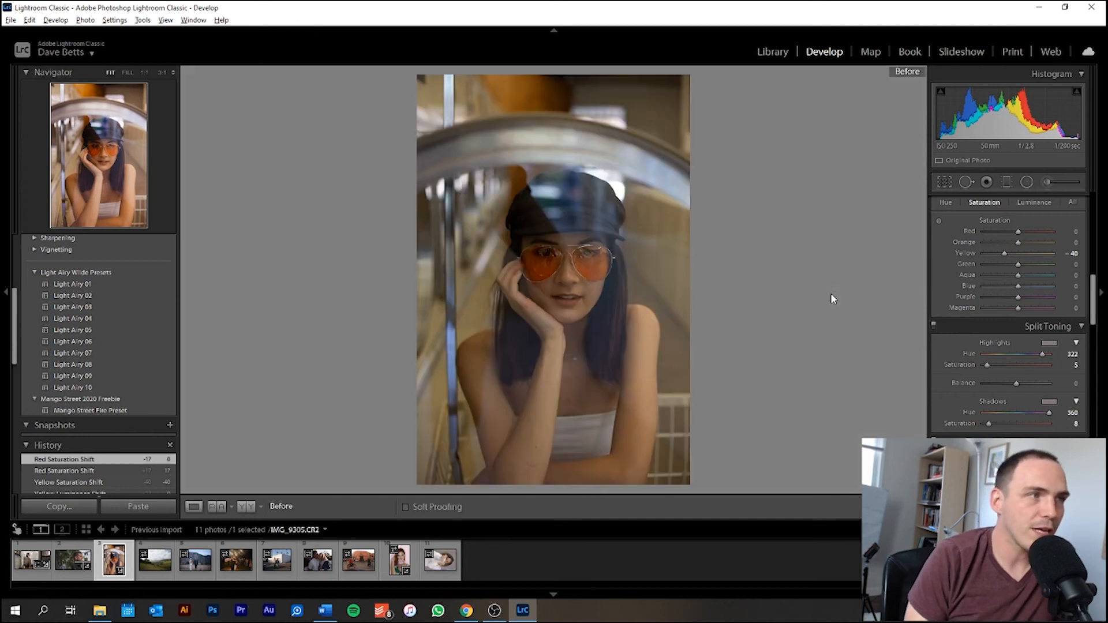
key(backslash)
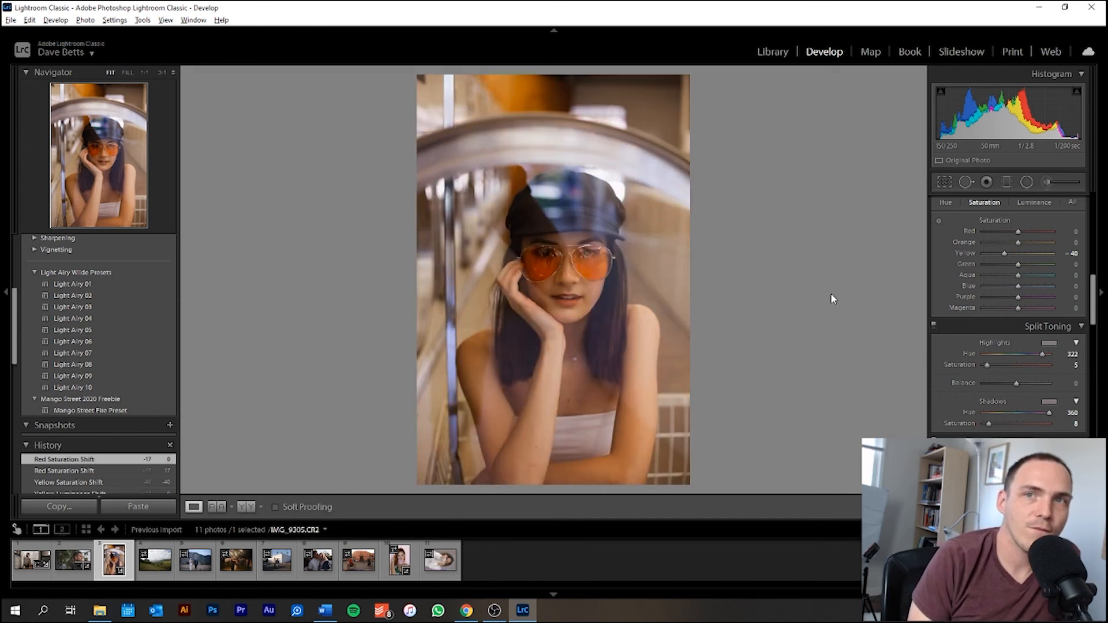
key(backslash)
key(backslash)
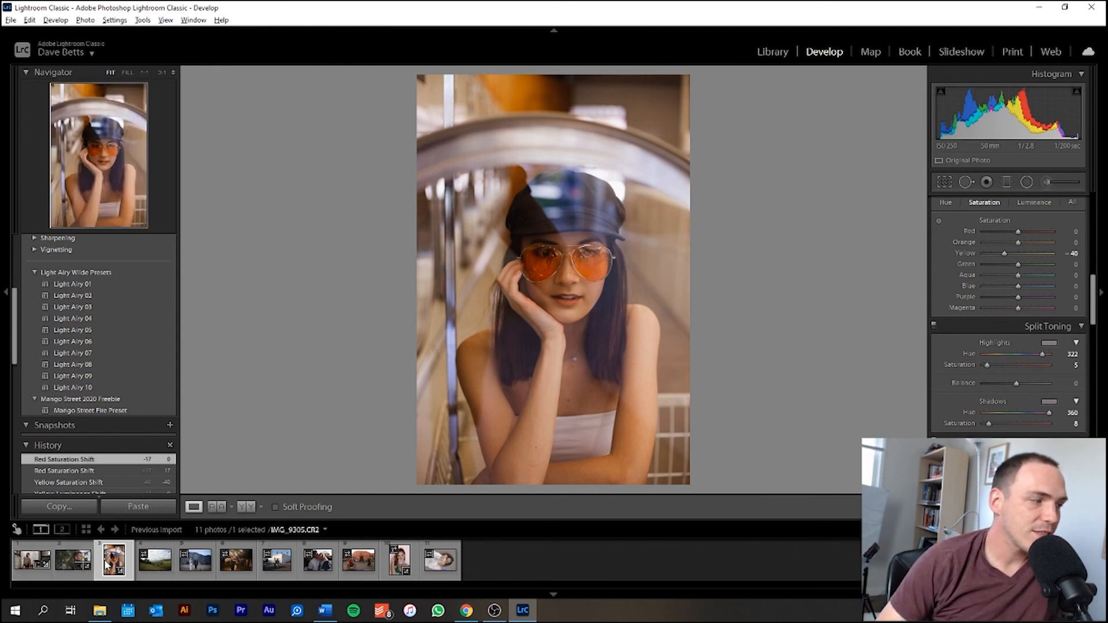
Switch to Chrome to view the heading of the Signature Edits free raw photos page, and return to Lightroom Classic
click(467, 611)
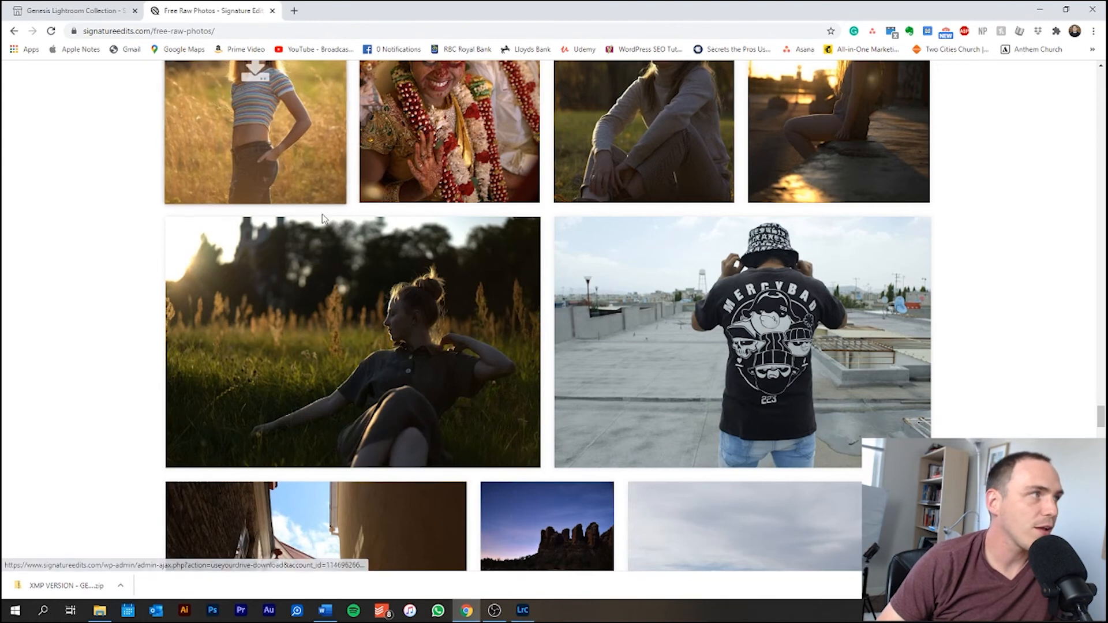
scroll(323, 181, up, 15)
scroll(334, 260, up, 15)
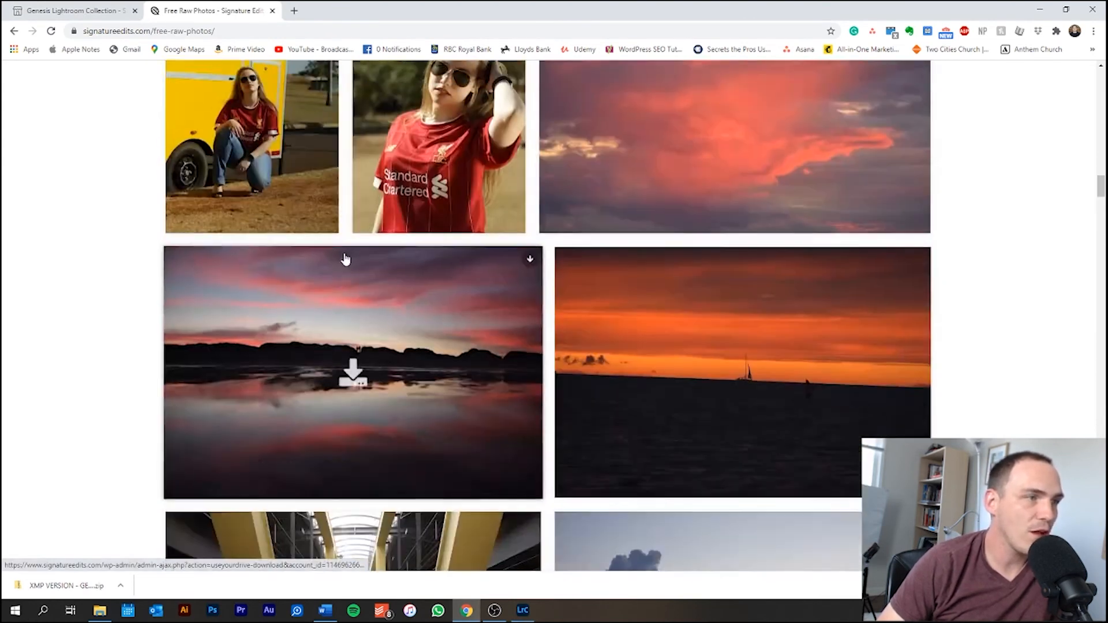
scroll(345, 258, up, 15)
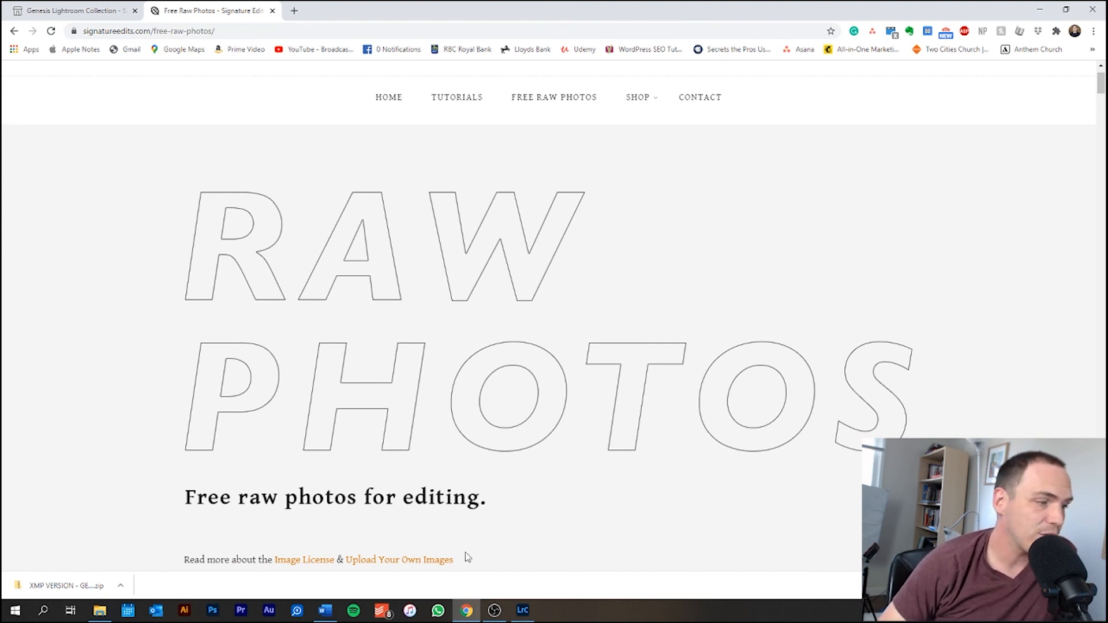
click(523, 610)
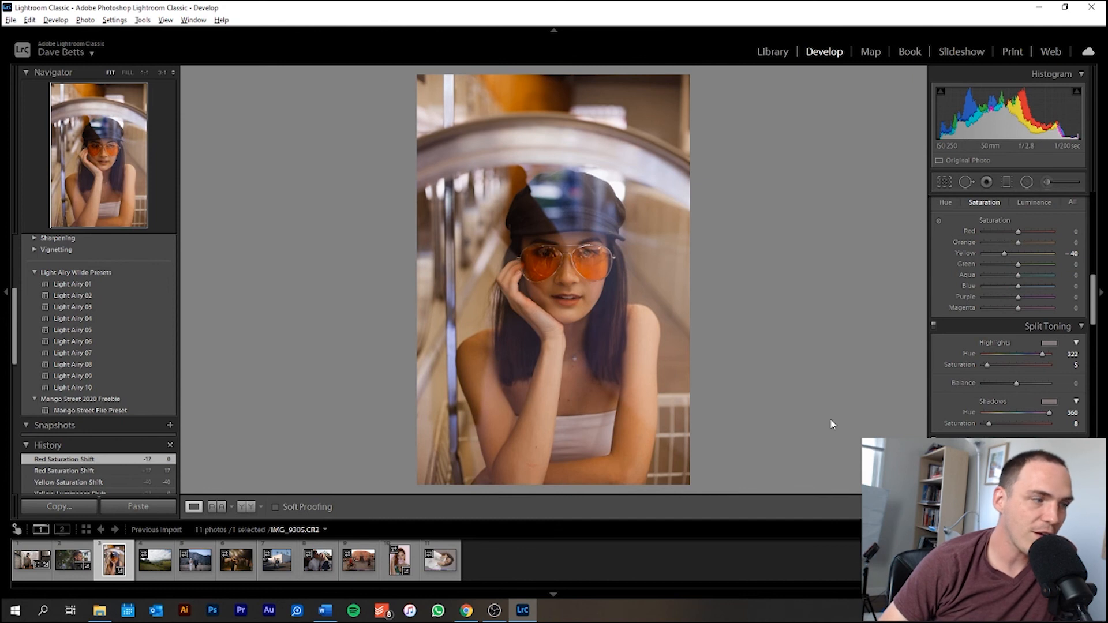